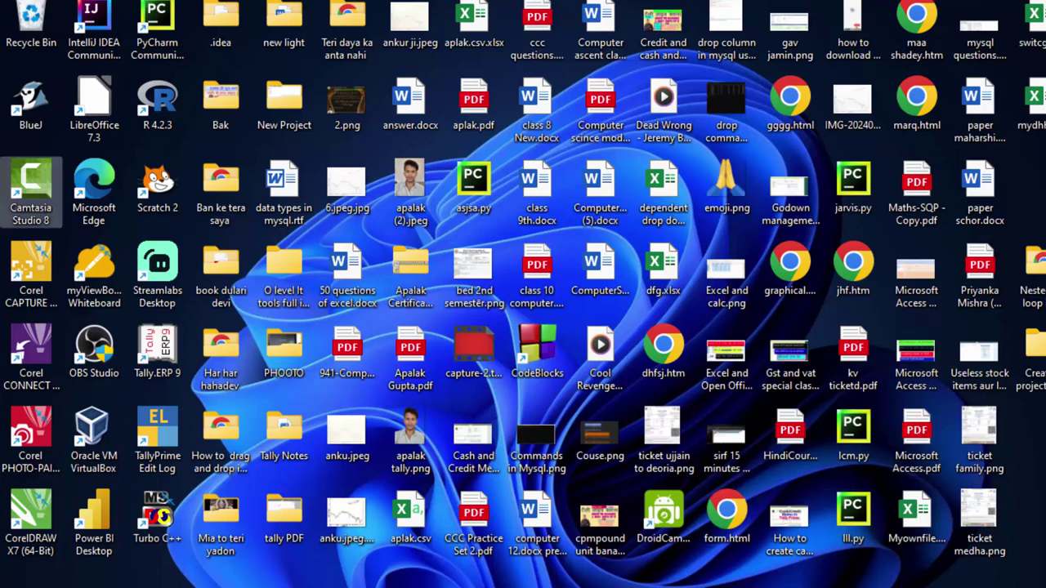
Step: Refresh the Windows desktop twice from its shortcut menu
{"action": "right_click", "coordinate": [982, 162]}
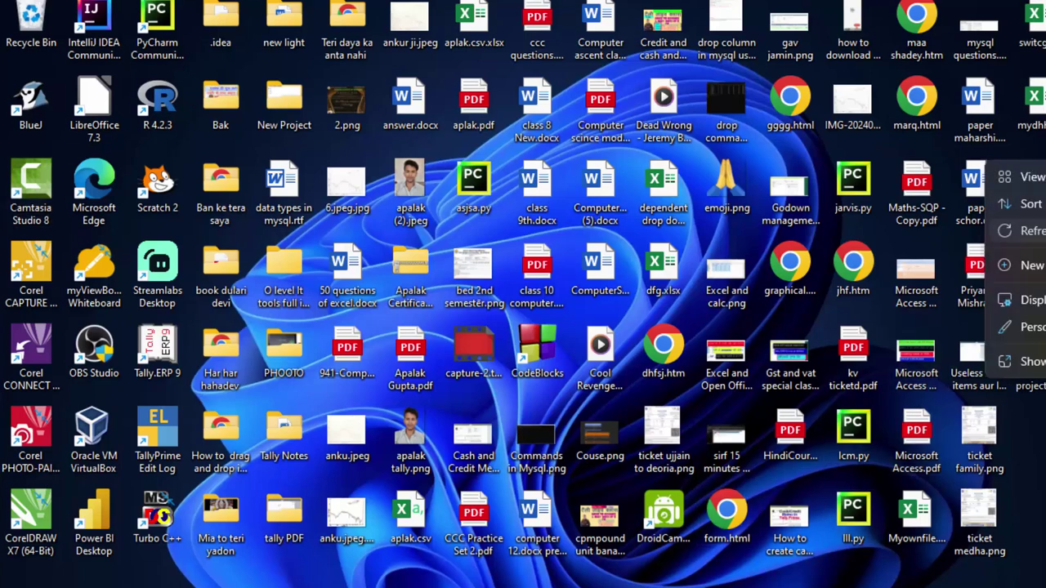
{"action": "left_click", "coordinate": [1013, 230]}
{"action": "right_click", "coordinate": [976, 164]}
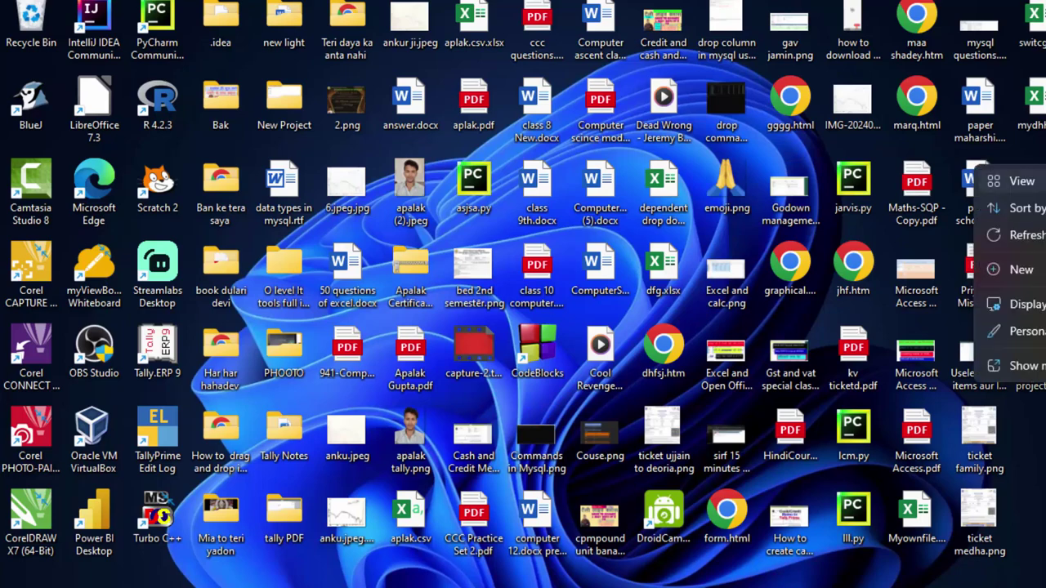
{"action": "left_click", "coordinate": [1032, 234]}
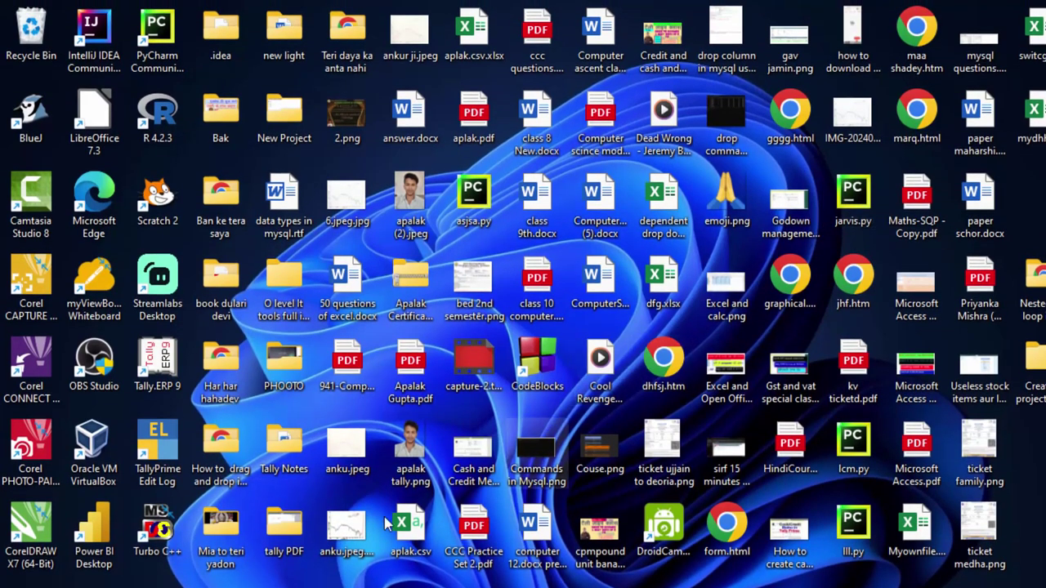
Step: Launch Microsoft Access by searching 'acc' from the Start menu
{"action": "key", "text": "super"}
{"action": "type", "text": "a"}
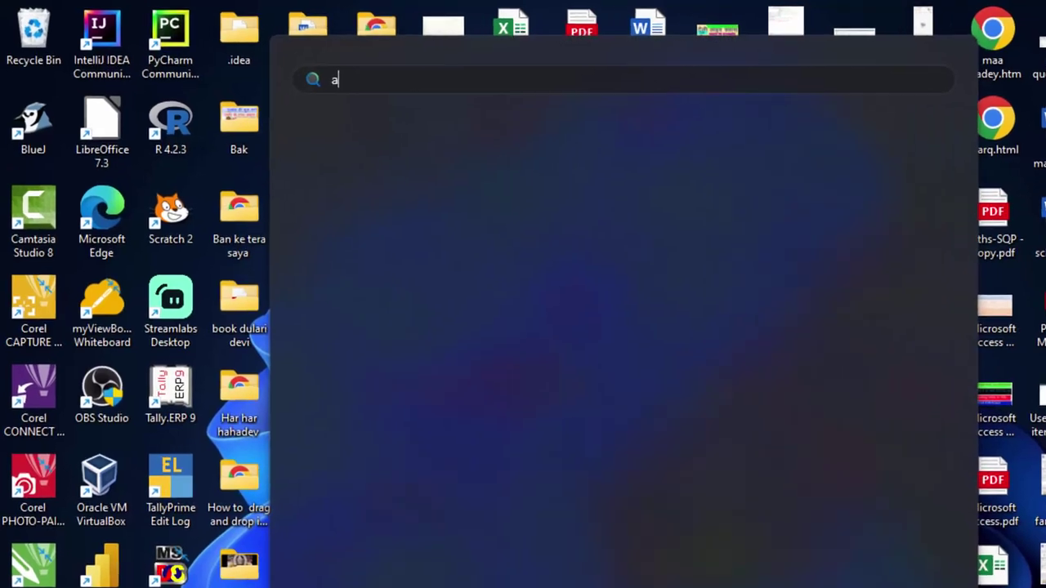
{"action": "type", "text": "cc"}
{"action": "left_click", "coordinate": [548, 294]}
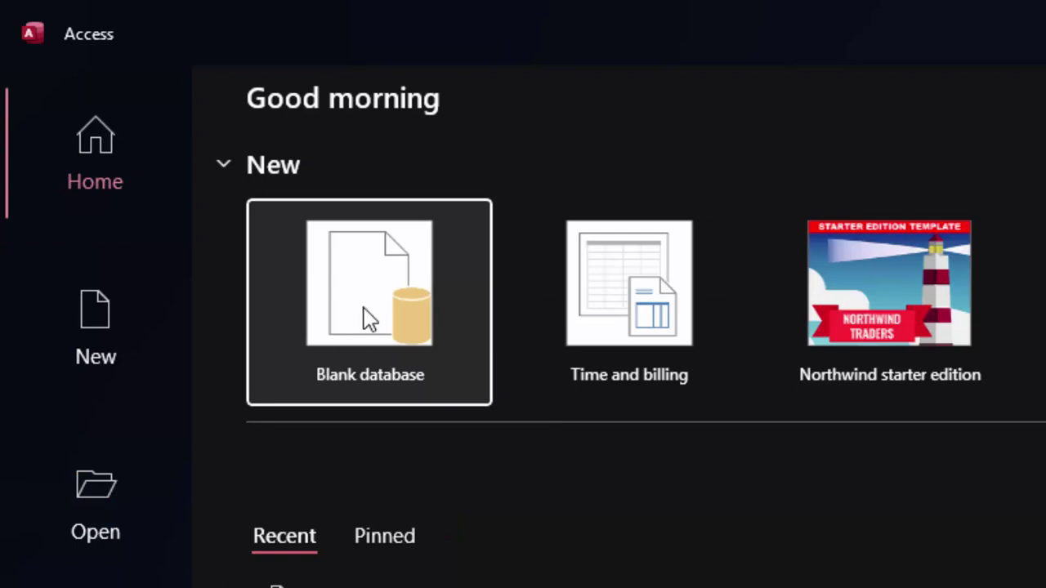
Step: Create a blank database under the default name Database261.accdb
{"action": "left_click", "coordinate": [367, 318]}
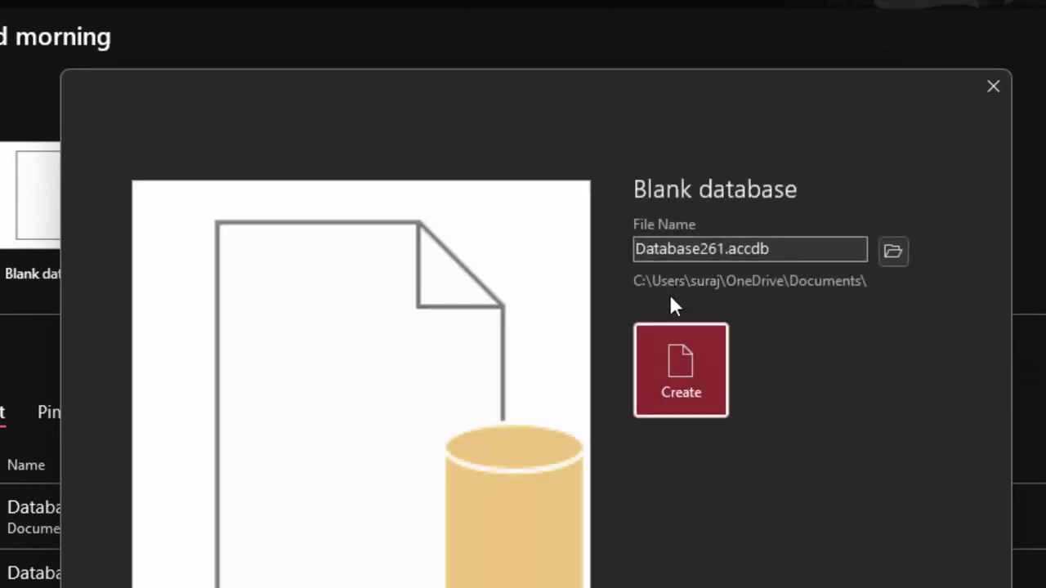
{"action": "double_click", "coordinate": [726, 250]}
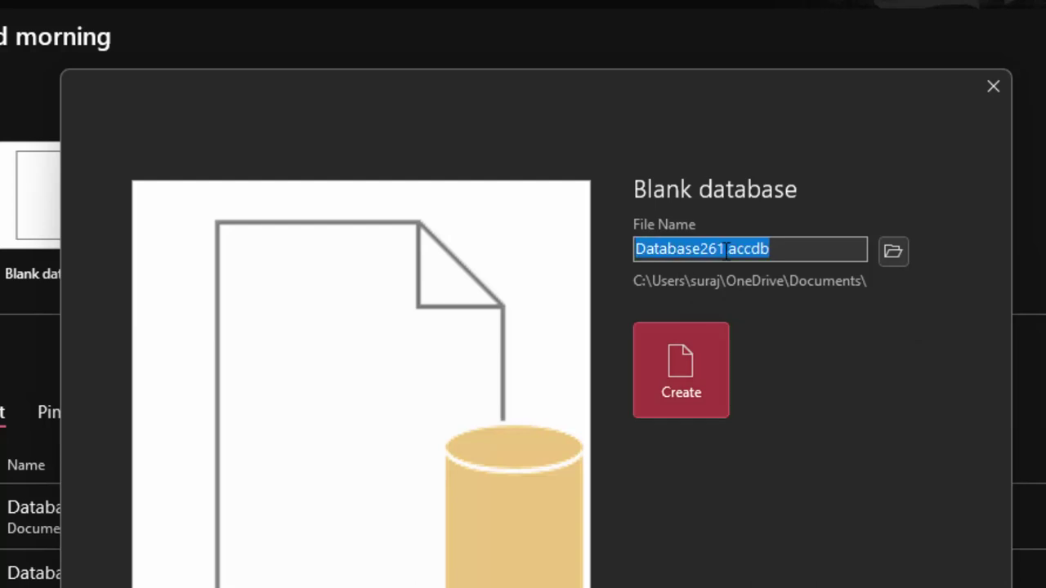
{"action": "left_click", "coordinate": [770, 258]}
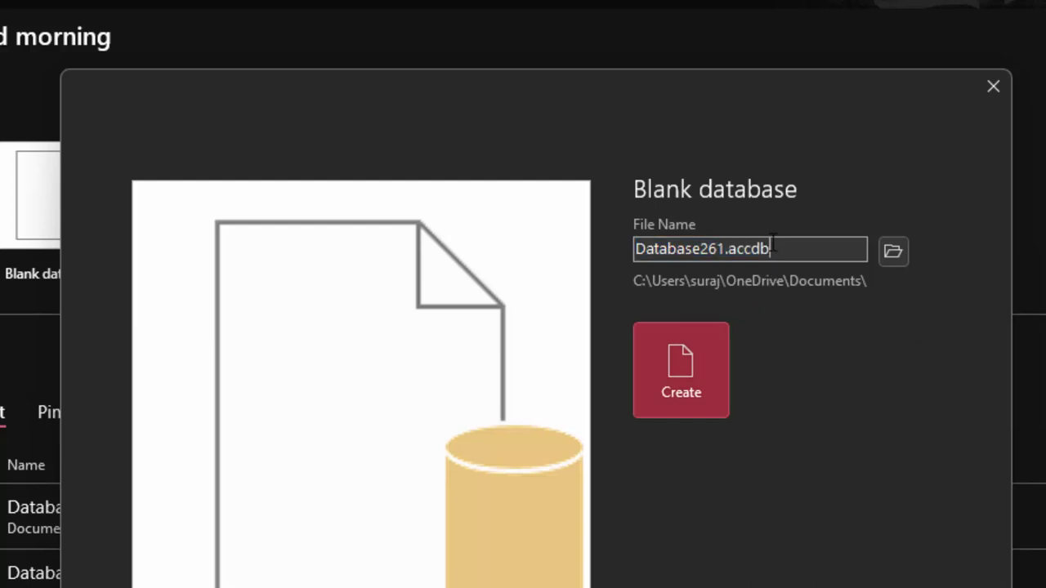
{"action": "left_click", "coordinate": [699, 349]}
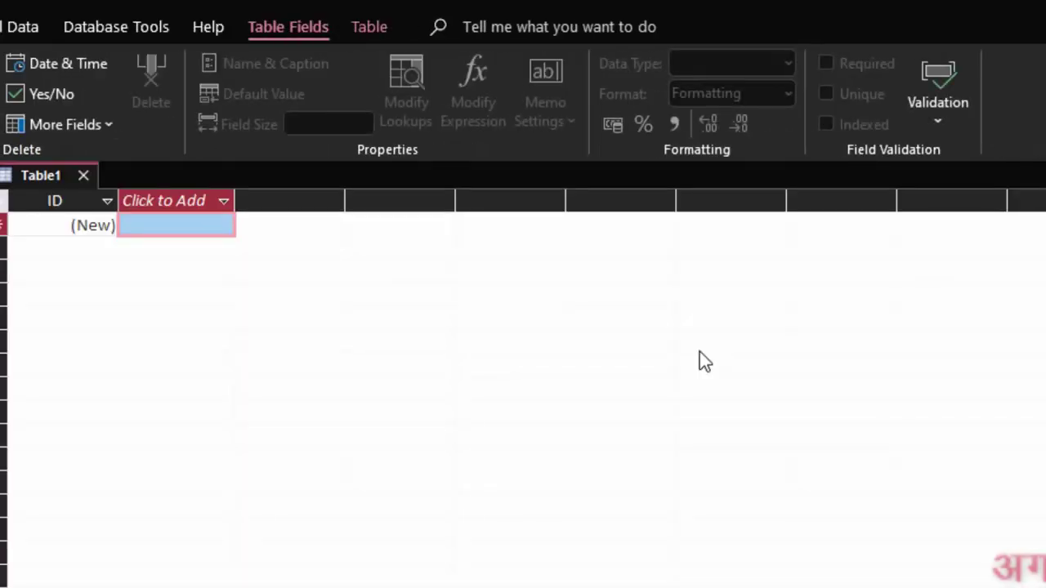
Step: Close Table1 and start a new Query Design showing its SQL view
{"action": "left_click", "coordinate": [84, 175]}
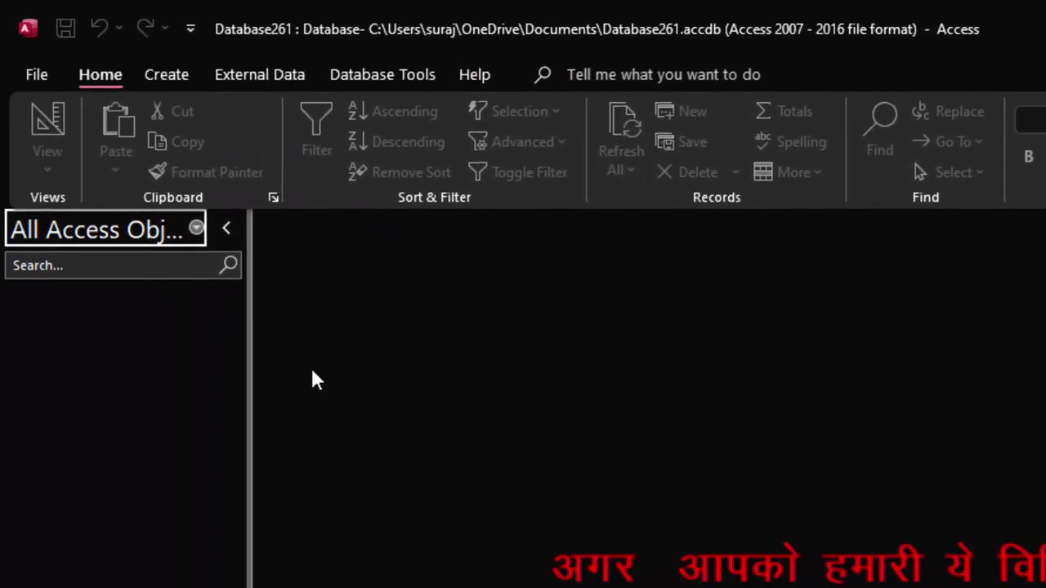
{"action": "left_click", "coordinate": [152, 74]}
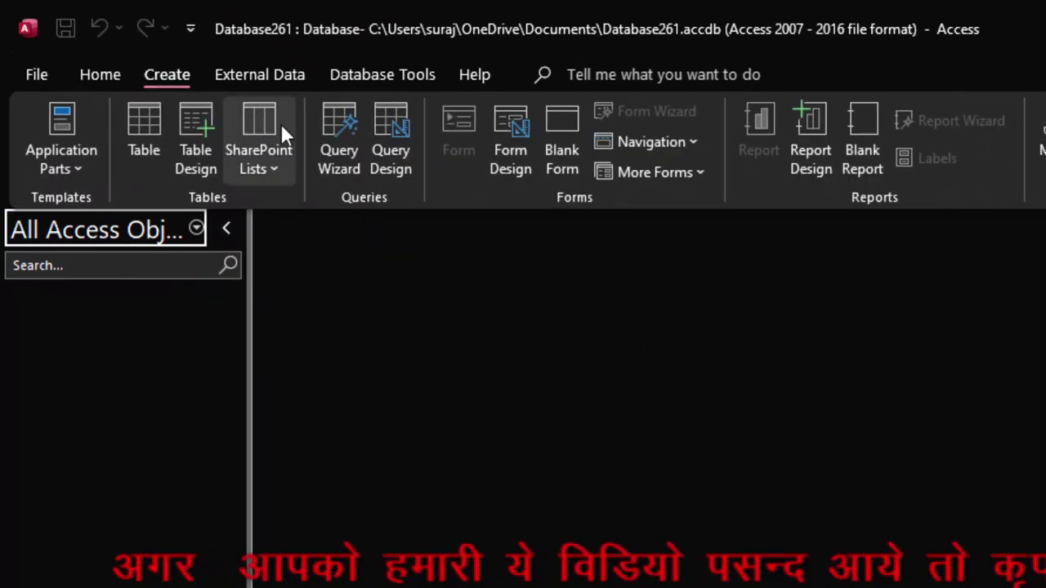
{"action": "left_click", "coordinate": [392, 134]}
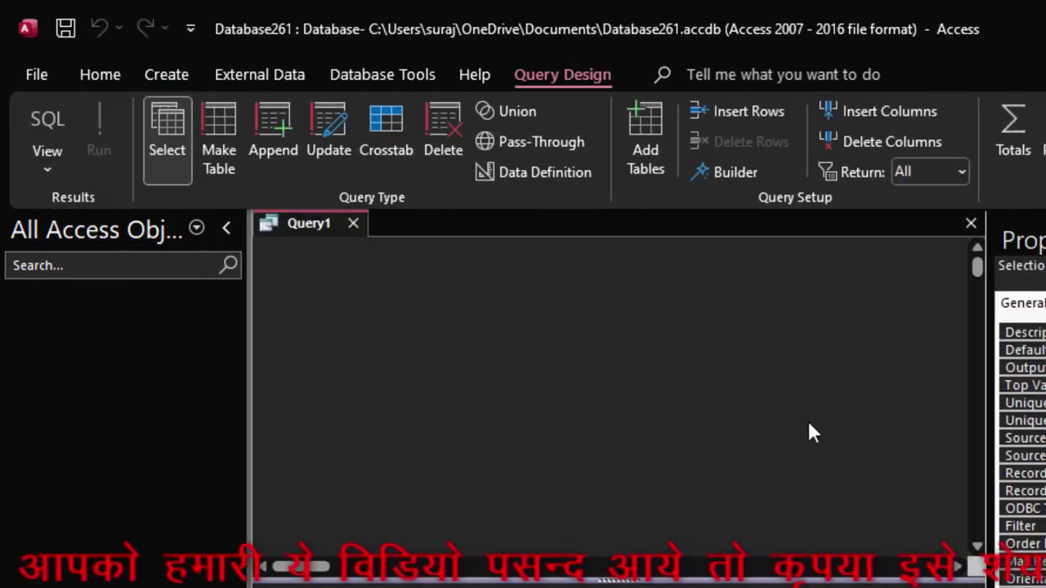
{"action": "left_click", "coordinate": [47, 124]}
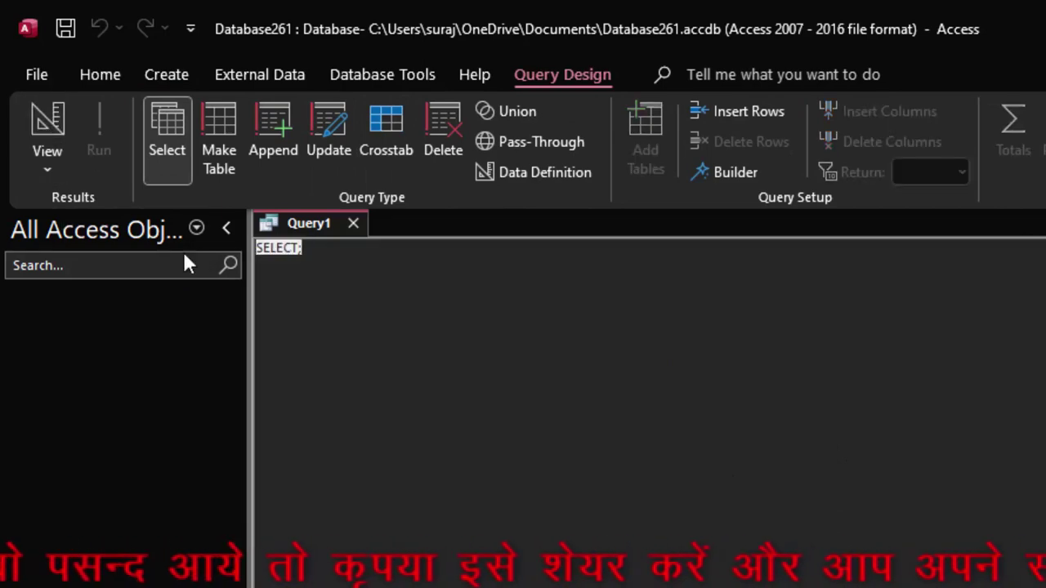
Step: Replace SELECT; with 'create table ProductD(Name_of_Product nchar(20),'
{"action": "key", "text": "BackSpace"}
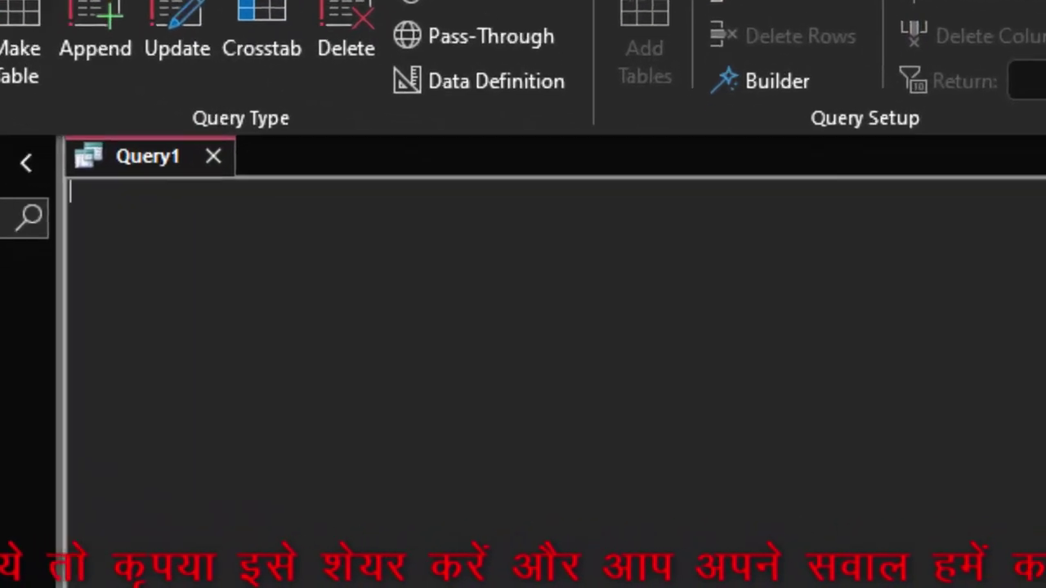
{"action": "type", "text": "create "}
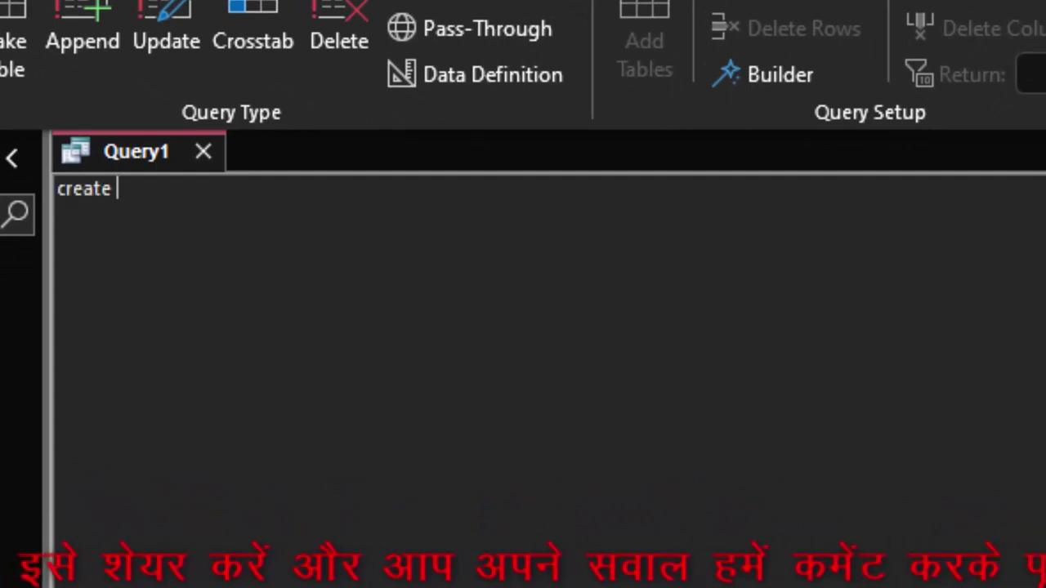
{"action": "type", "text": "table P"}
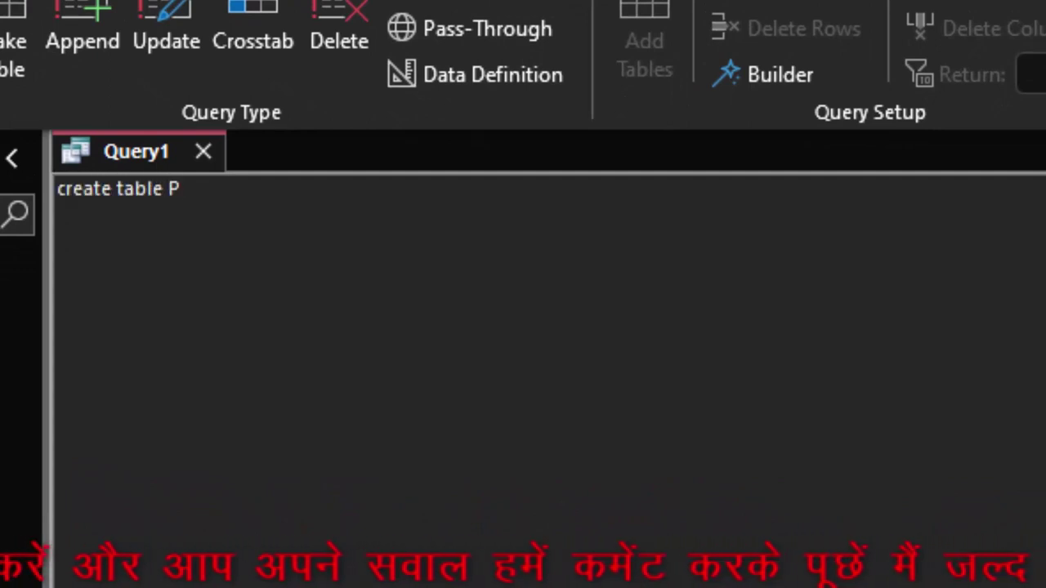
{"action": "type", "text": "roduct"}
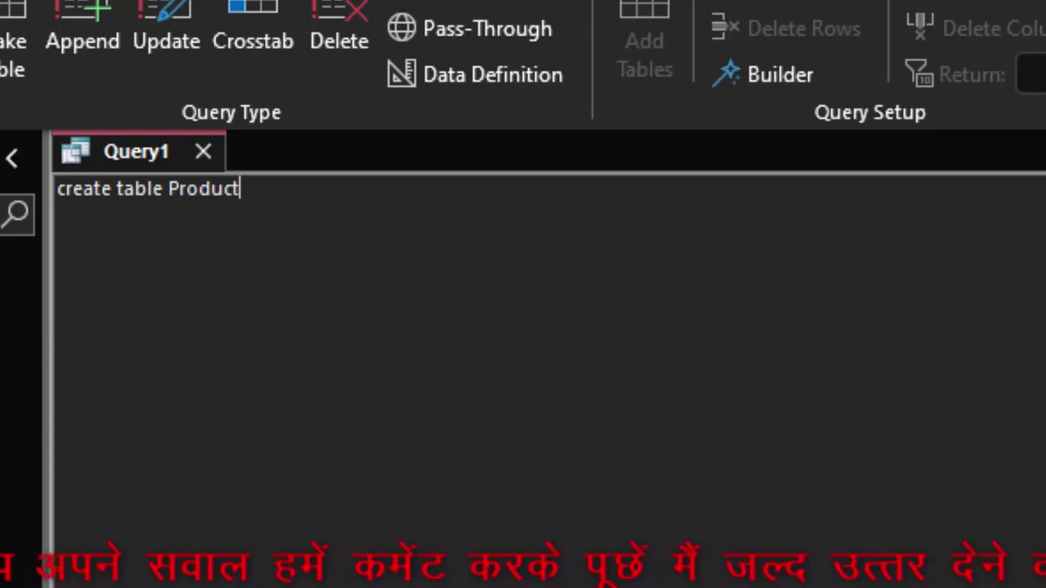
{"action": "type", "text": "D("}
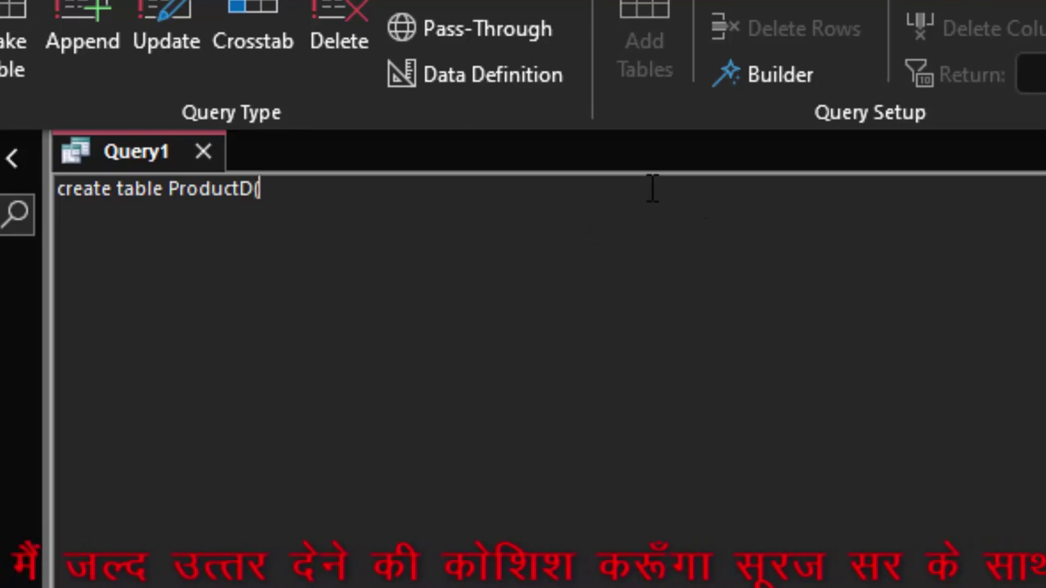
{"action": "type", "text": "Name"}
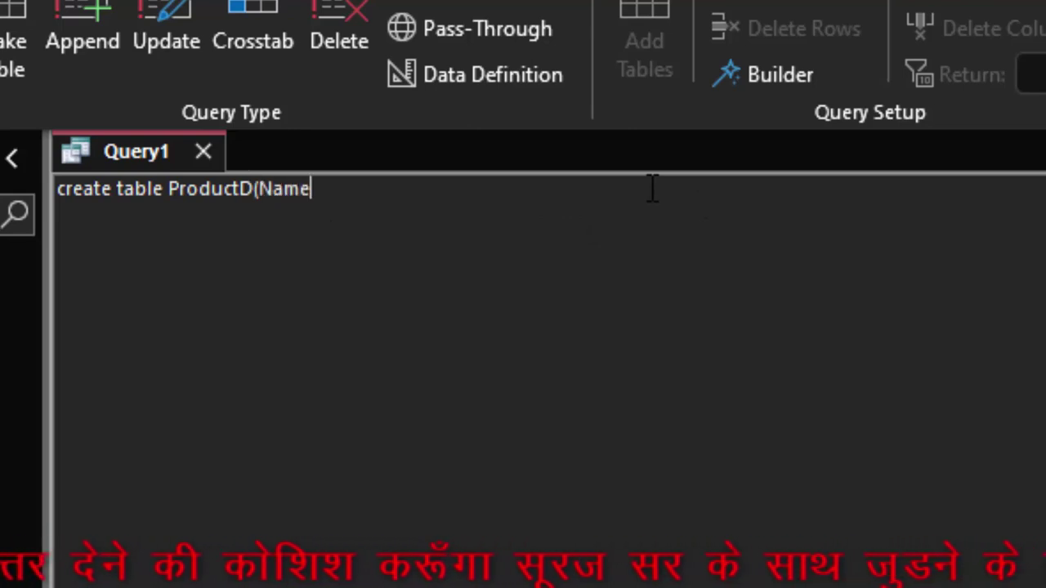
{"action": "type", "text": "_of"}
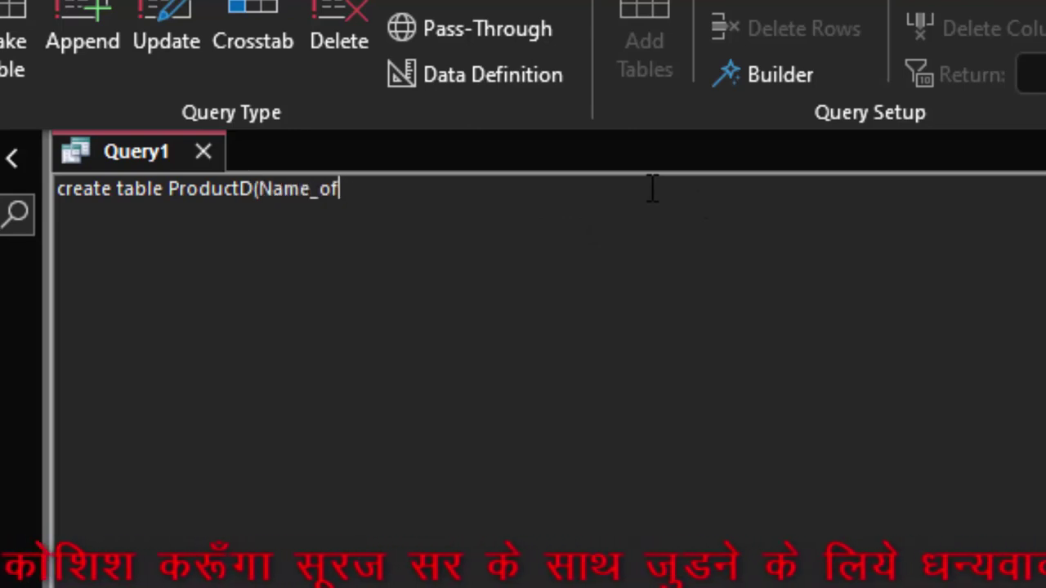
{"action": "type", "text": "_Product"}
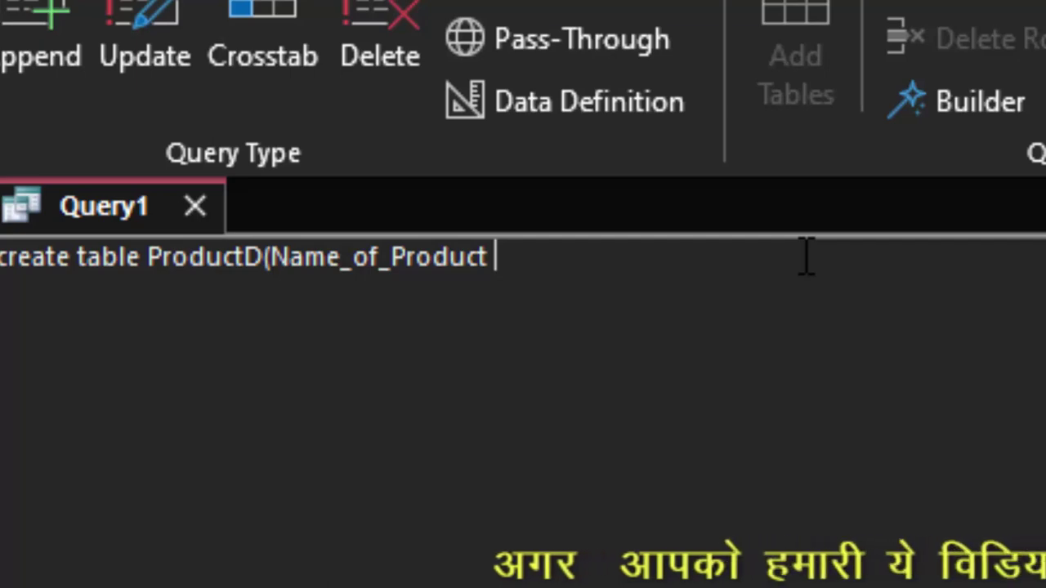
{"action": "type", "text": "n"}
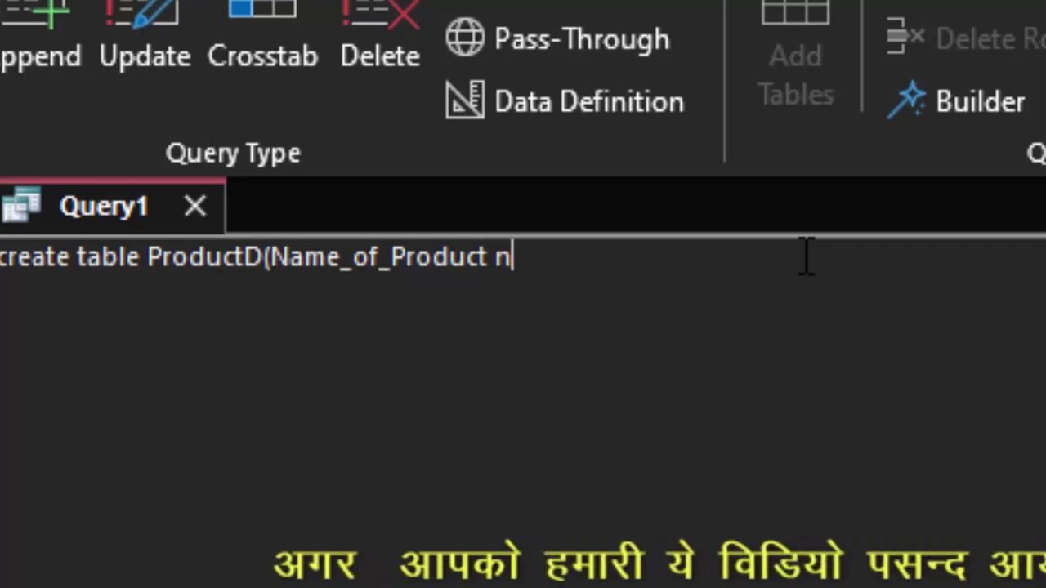
{"action": "type", "text": "char("}
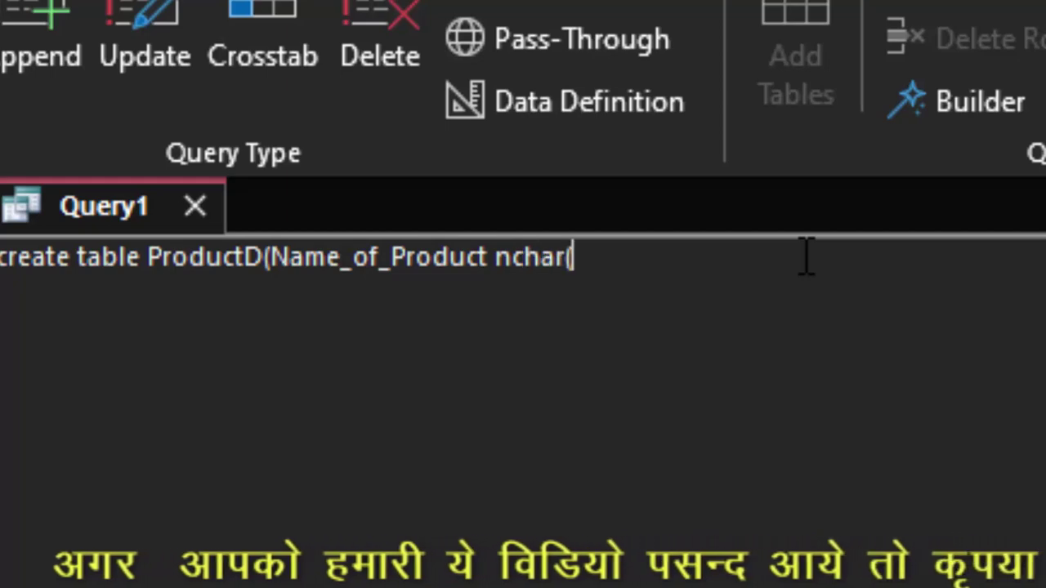
{"action": "type", "text": "20"}
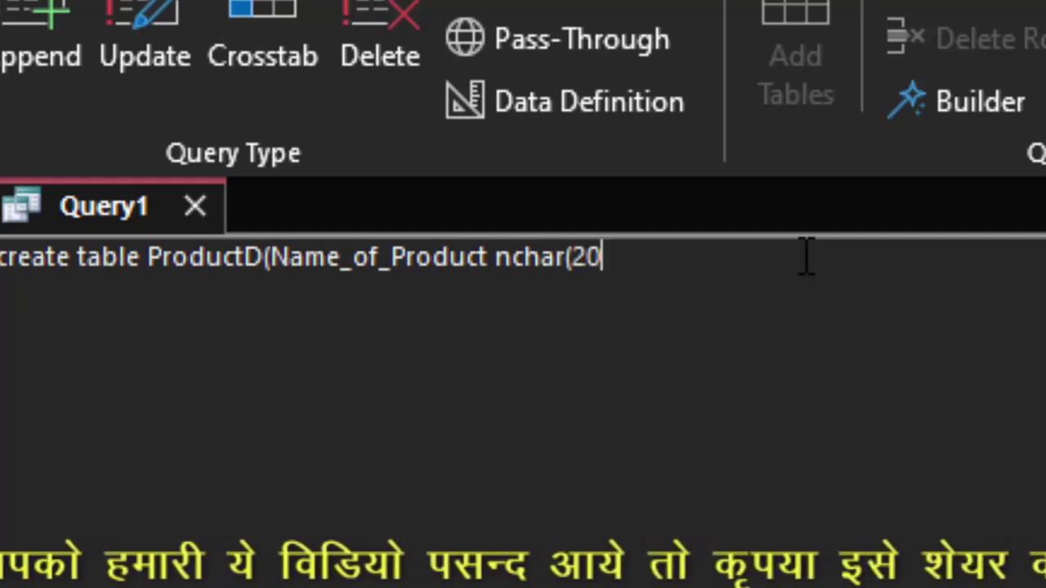
{"action": "type", "text": ")"}
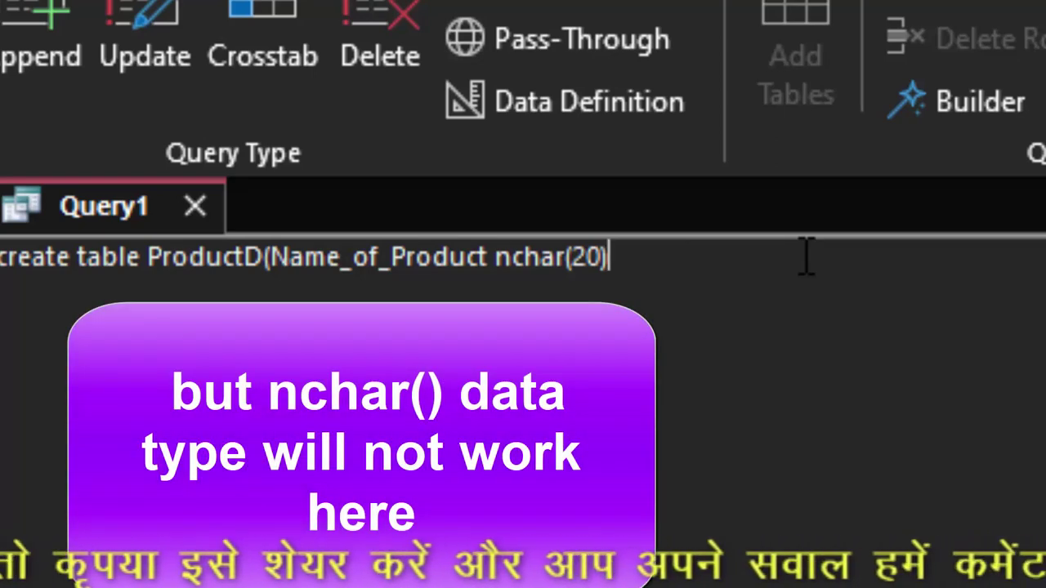
{"action": "type", "text": ","}
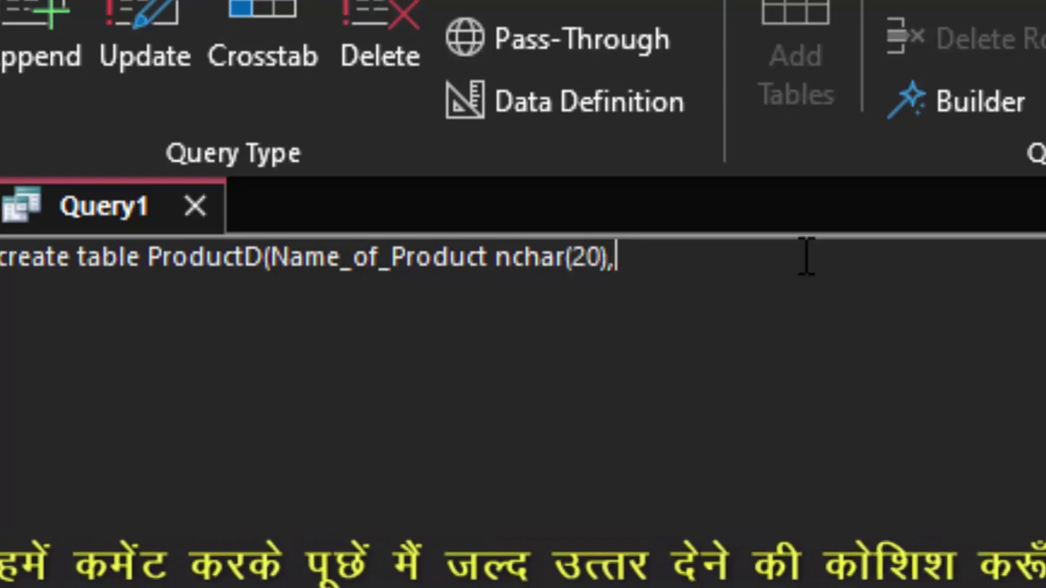
Step: Add the 'Price currency,Unit float' columns to the CREATE TABLE statement
{"action": "type", "text": "Pri"}
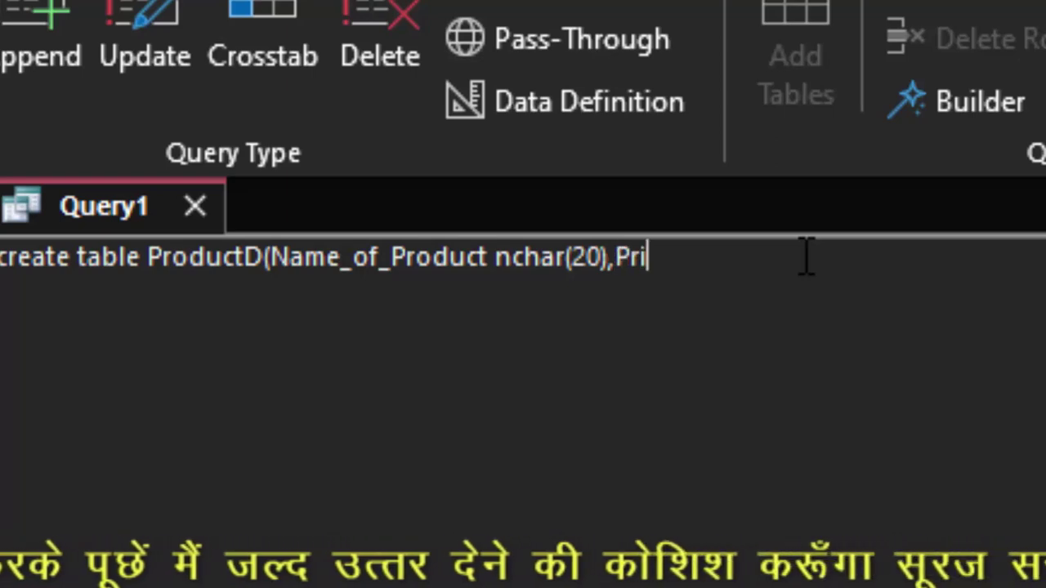
{"action": "type", "text": "ce"}
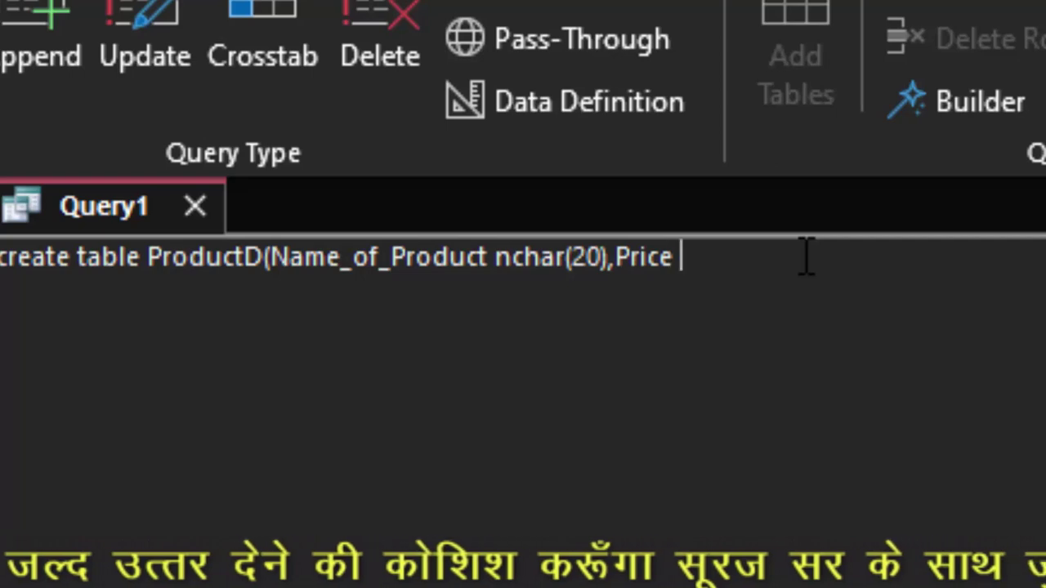
{"action": "type", "text": " cuu"}
{"action": "key", "text": "BackSpace"}
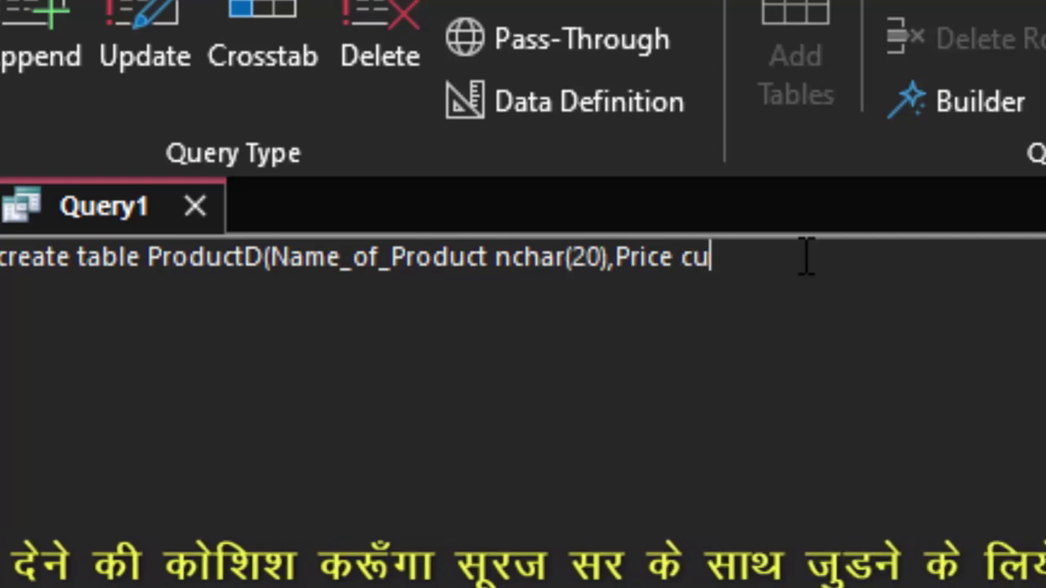
{"action": "type", "text": "rren"}
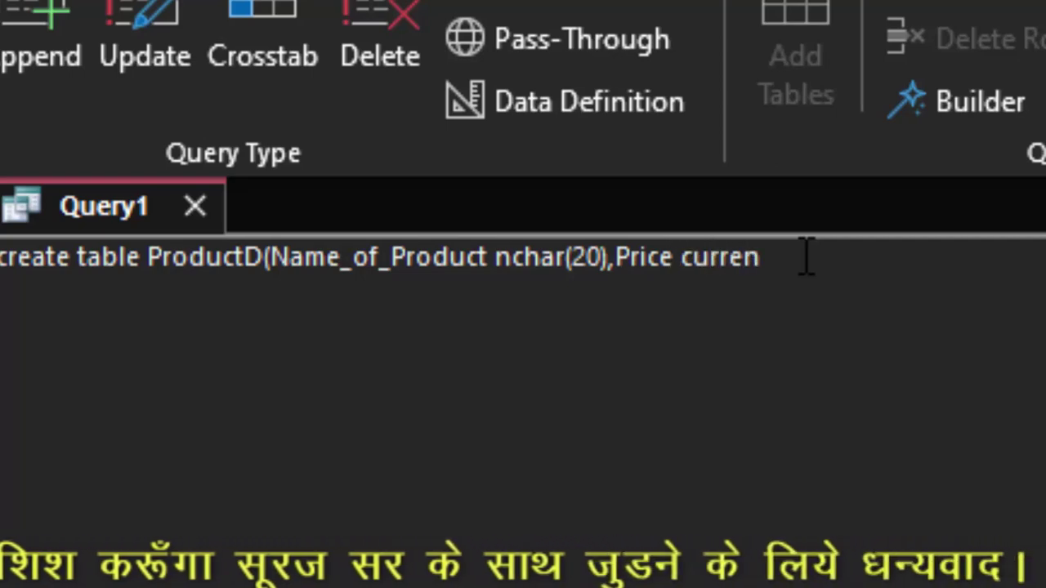
{"action": "type", "text": "cy,"}
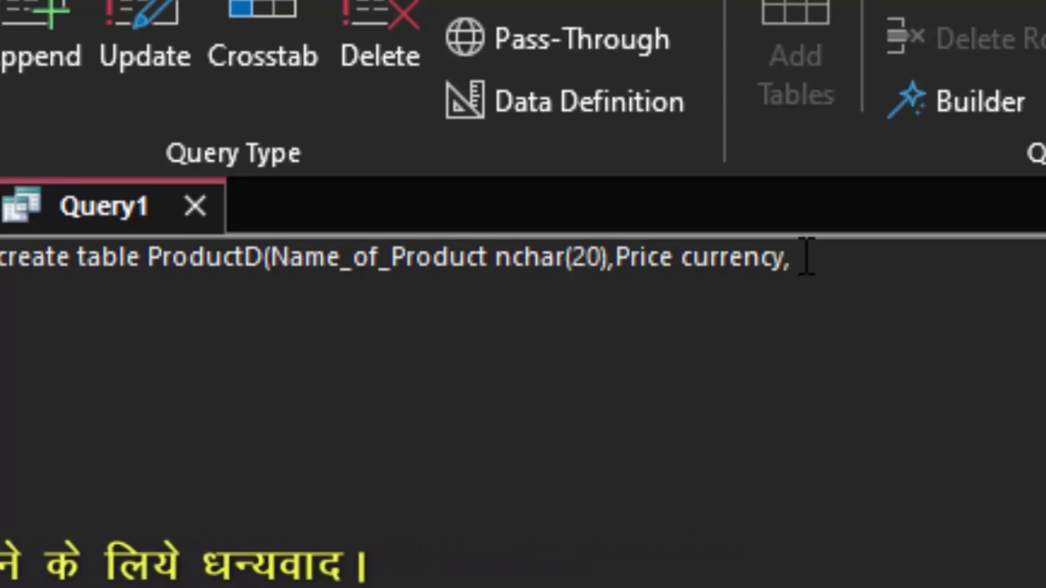
{"action": "type", "text": "Unit"}
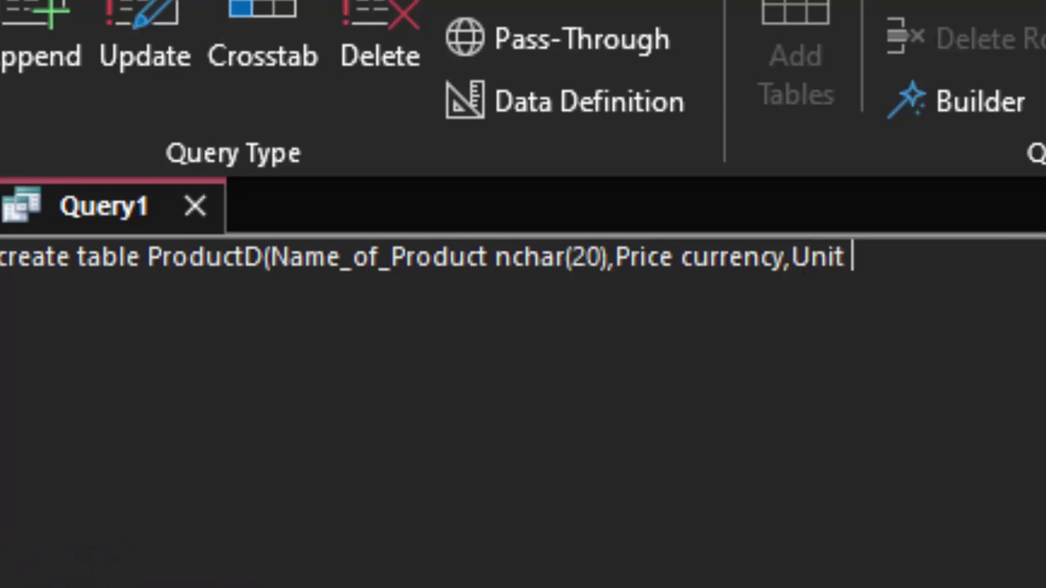
{"action": "type", "text": " float,"}
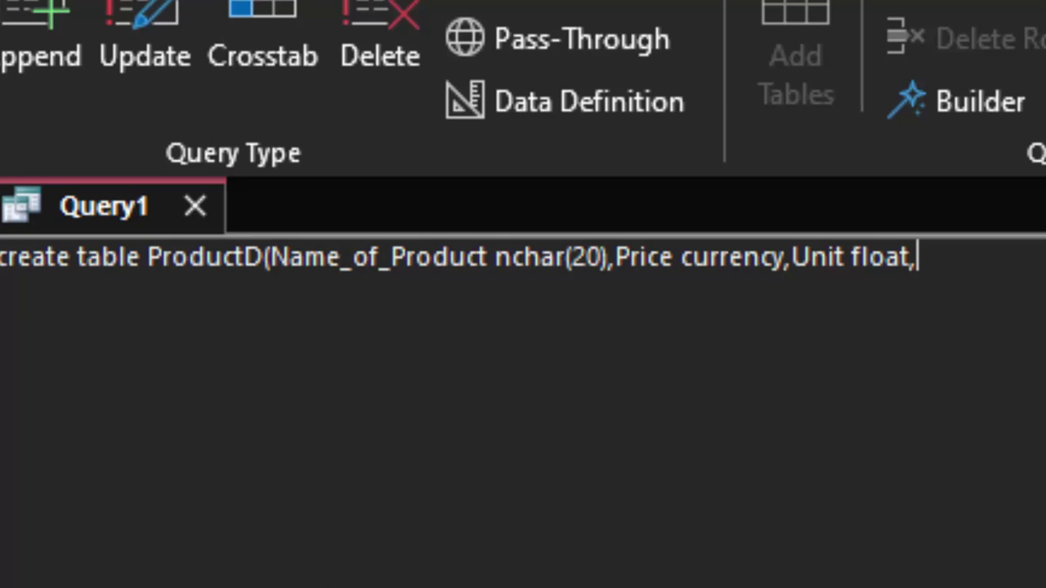
{"action": "type", "text": "("}
{"action": "left_click_drag", "start_coordinate": [911, 257], "coordinate": [486, 252]}
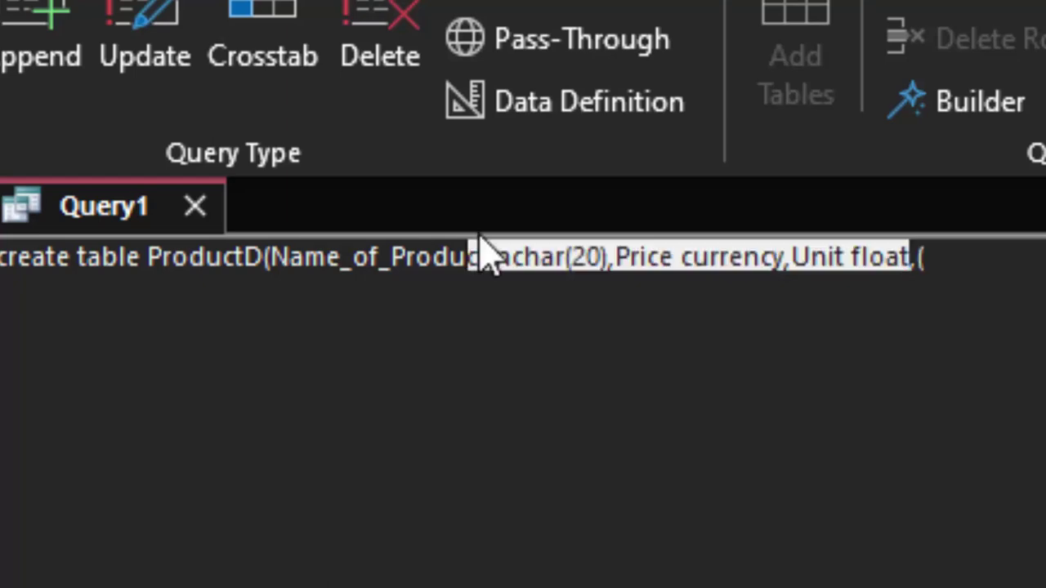
{"action": "left_click", "coordinate": [970, 266]}
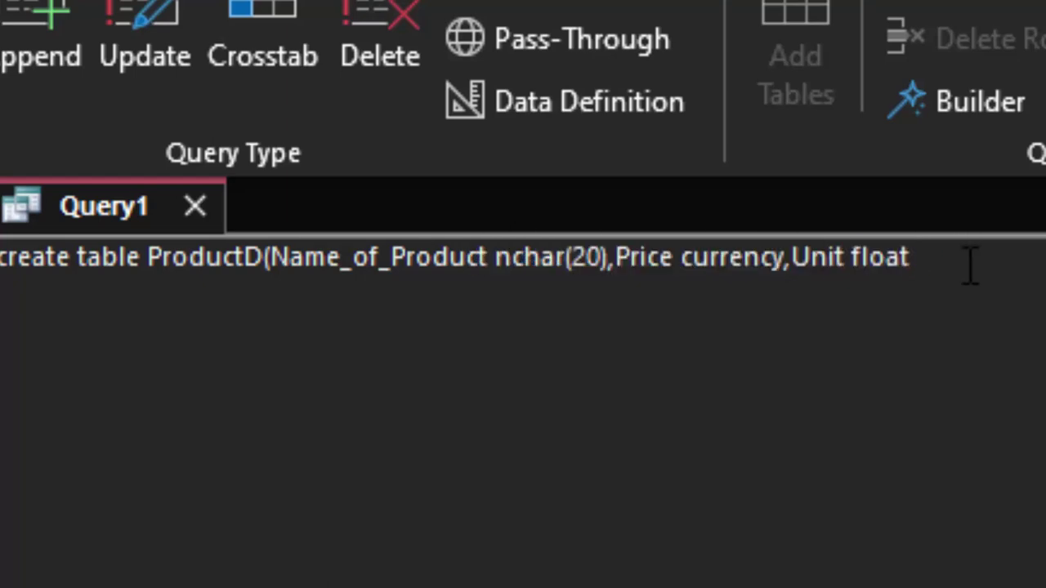
Step: Finish the statement with a semicolon, run it, and dismiss the syntax error
{"action": "type", "text": ");"}
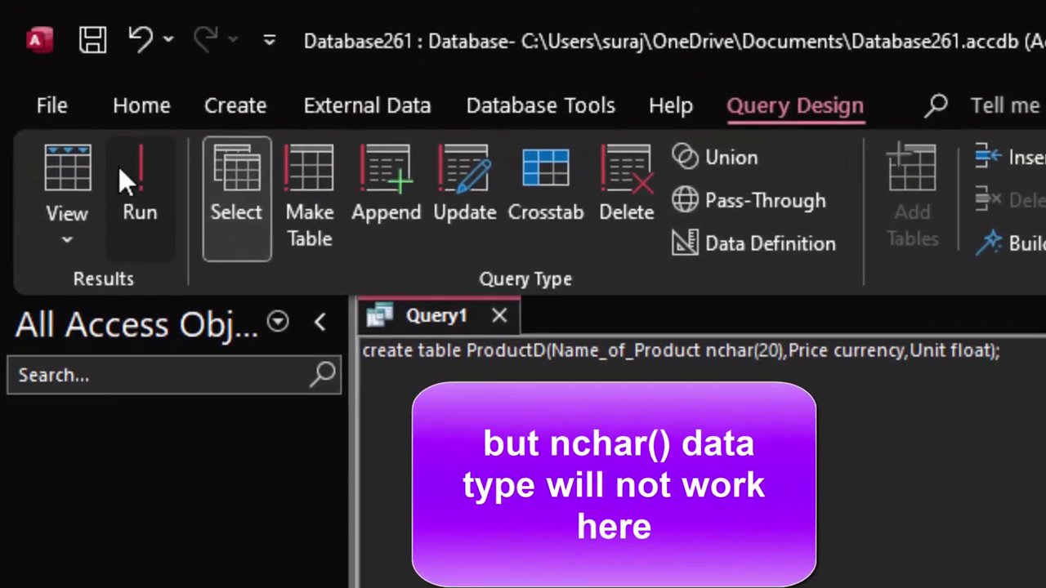
{"action": "left_click", "coordinate": [119, 167]}
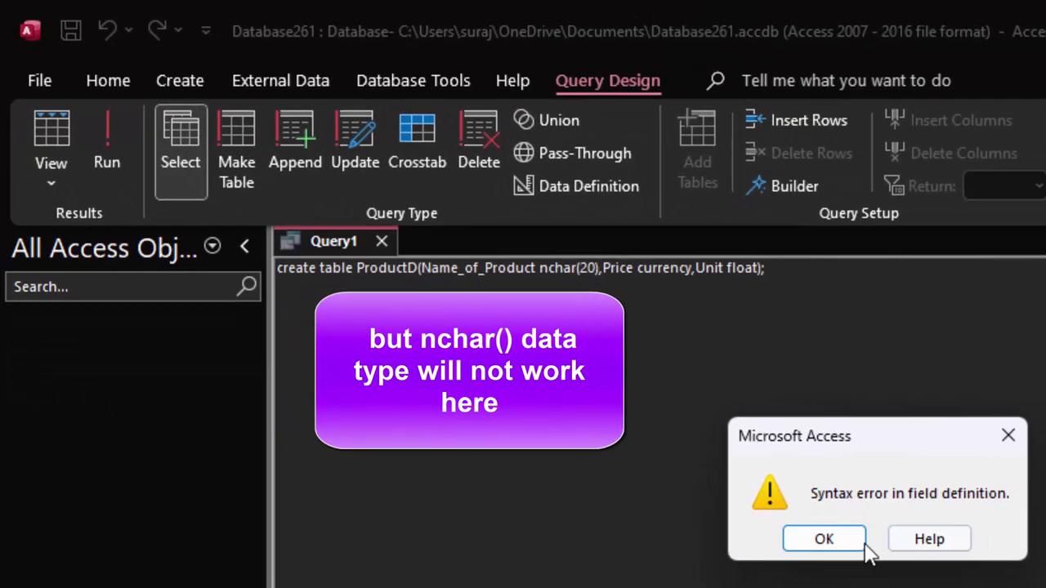
{"action": "left_click", "coordinate": [859, 546]}
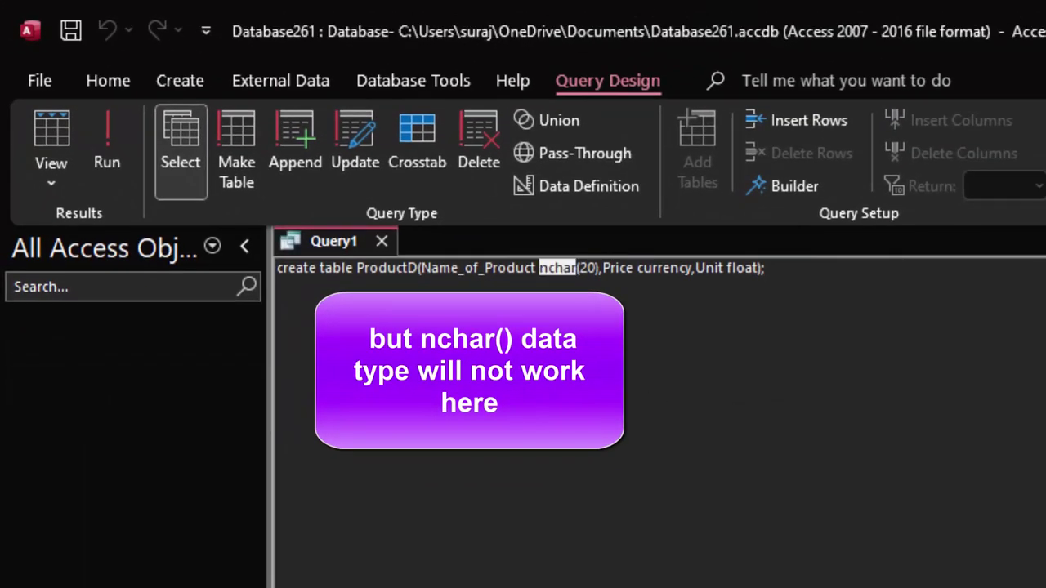
Step: Change nchar(20) to char(20), rerun to create ProductD, and open the table
{"action": "left_click", "coordinate": [548, 268]}
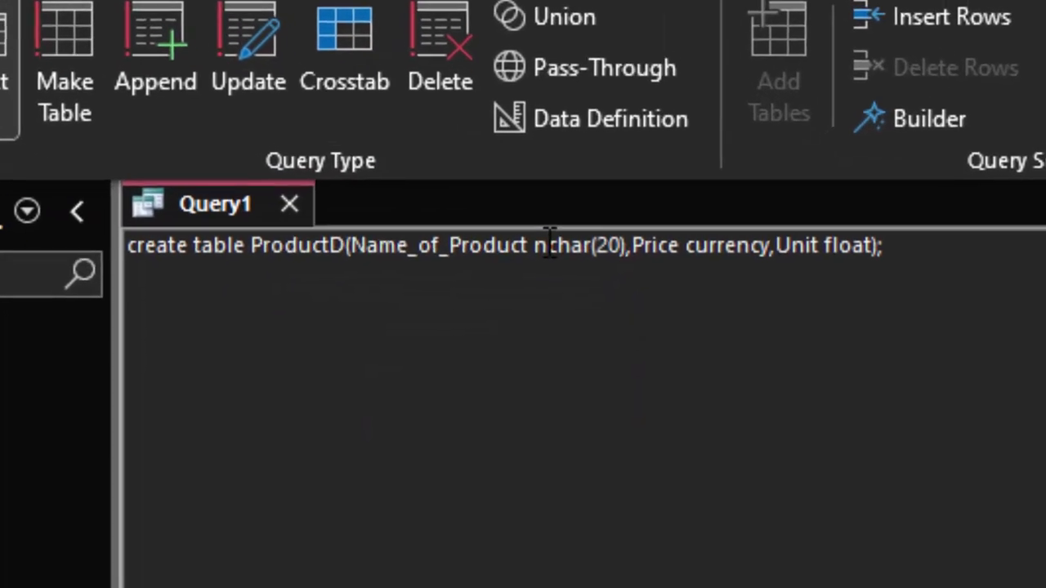
{"action": "key", "text": "BackSpace"}
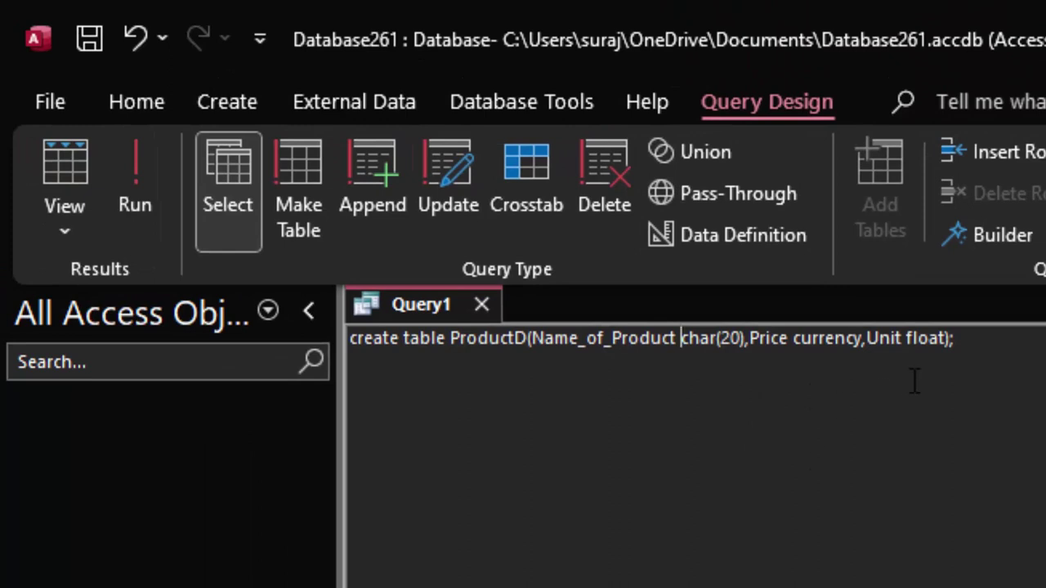
{"action": "key", "text": "ctrl+a"}
{"action": "left_click", "coordinate": [133, 173]}
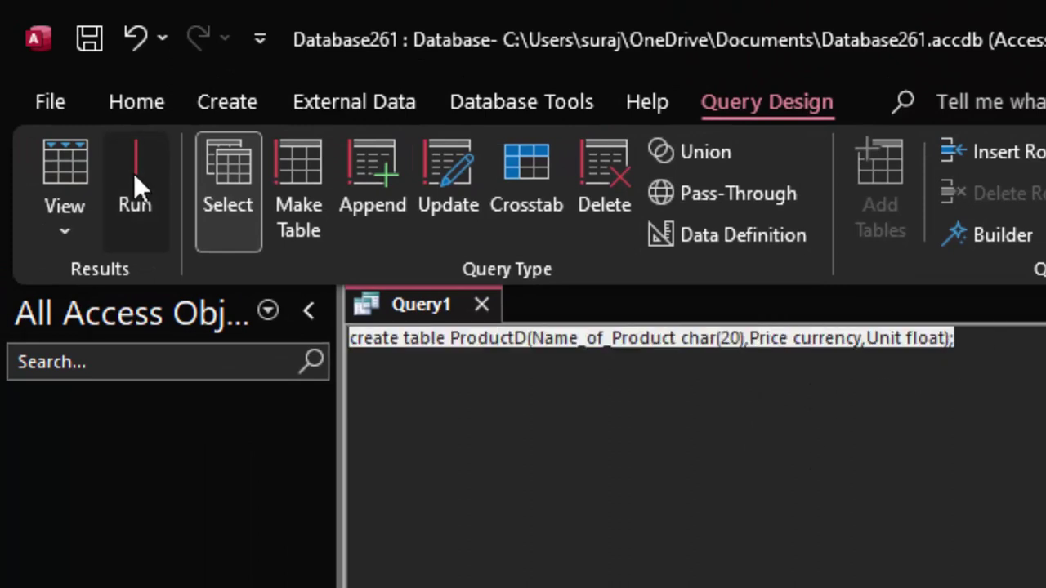
{"action": "double_click", "coordinate": [130, 448]}
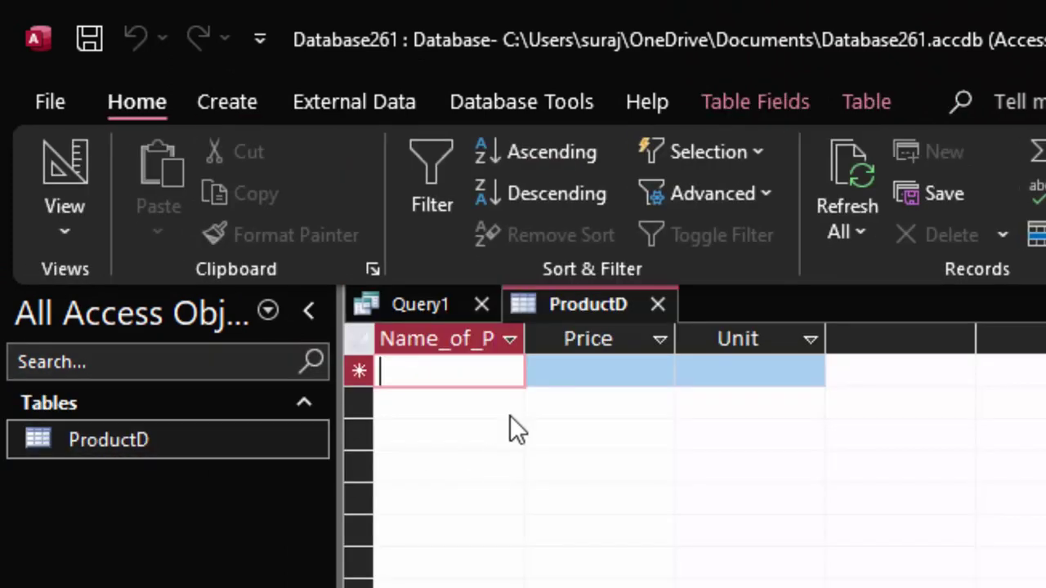
Step: Widen the Name_of_Product column and enter the Desktop record (30000, 5 units)
{"action": "left_click_drag", "start_coordinate": [531, 338], "coordinate": [595, 393]}
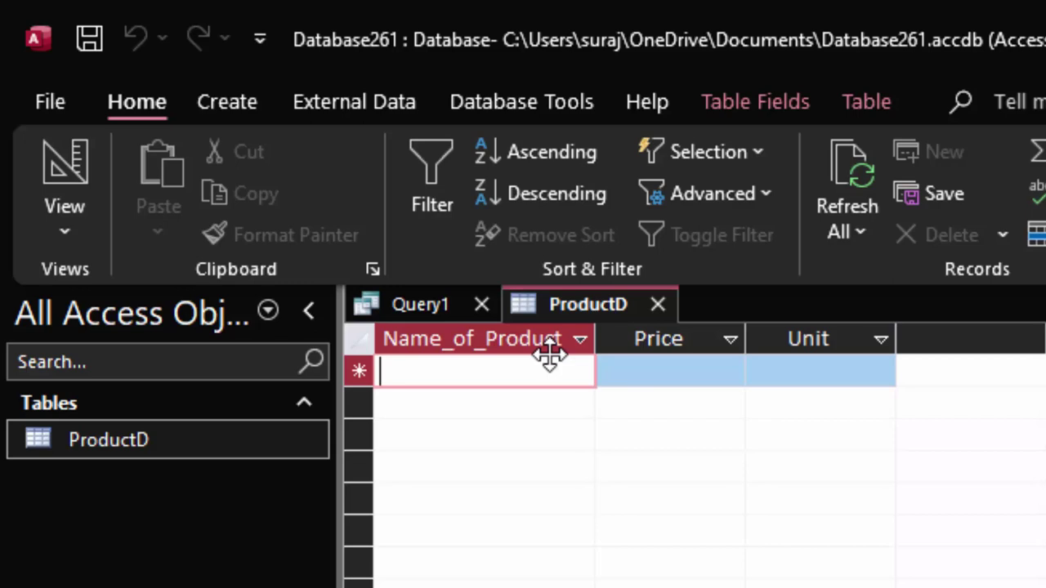
{"action": "type", "text": "Desktop"}
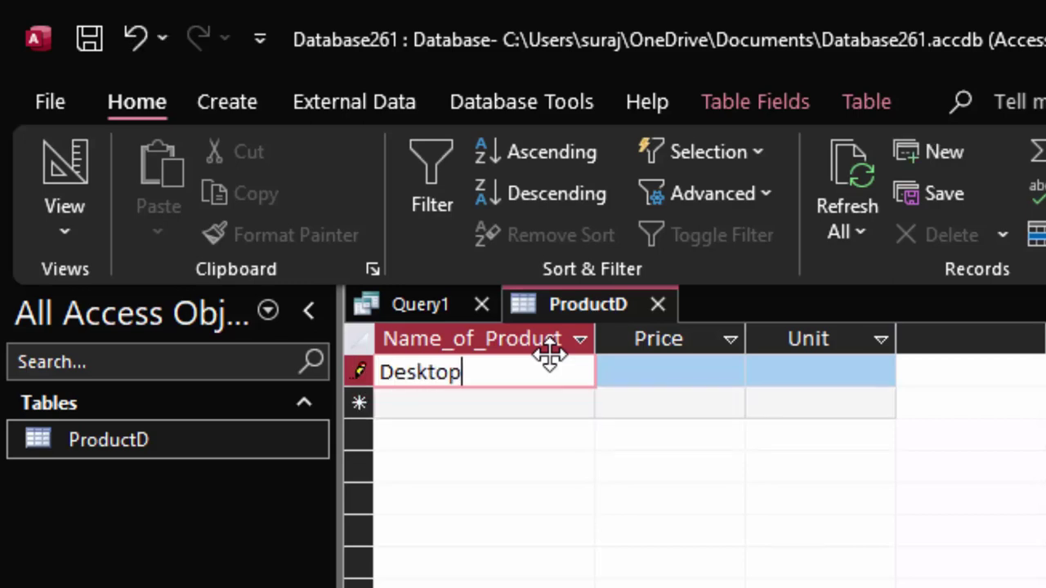
{"action": "key", "text": "Tab"}
{"action": "type", "text": "30000"}
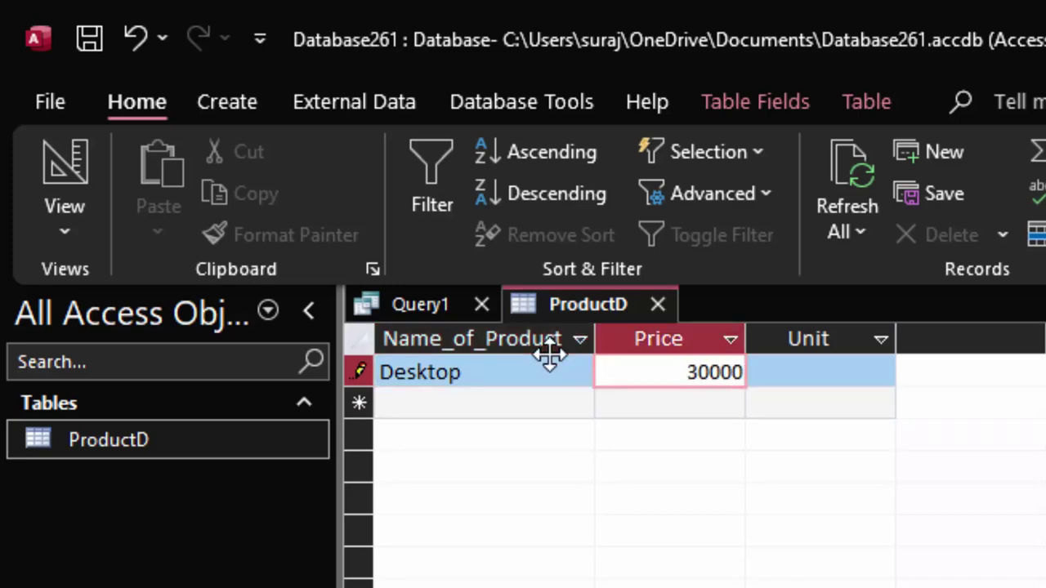
{"action": "key", "text": "Tab"}
{"action": "type", "text": "5"}
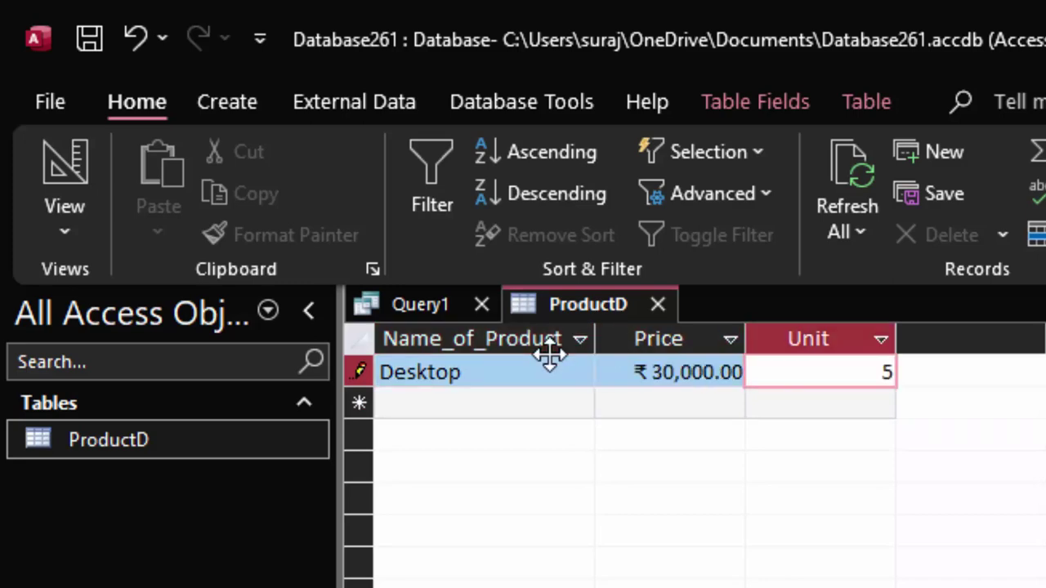
{"action": "key", "text": "Tab"}
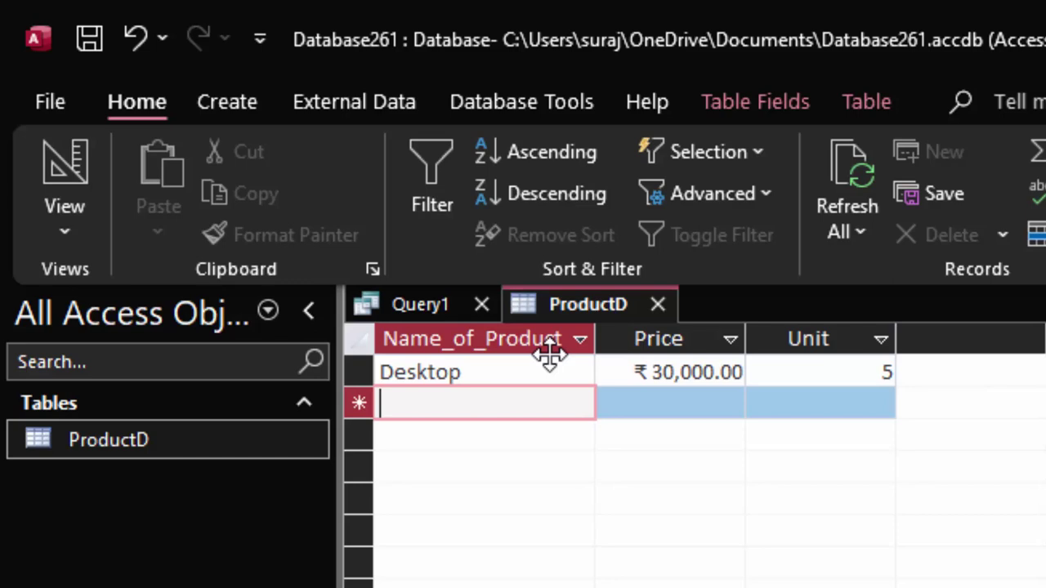
Step: Enter the Headphone record priced 1,200 with 10 units
{"action": "type", "text": "Headp"}
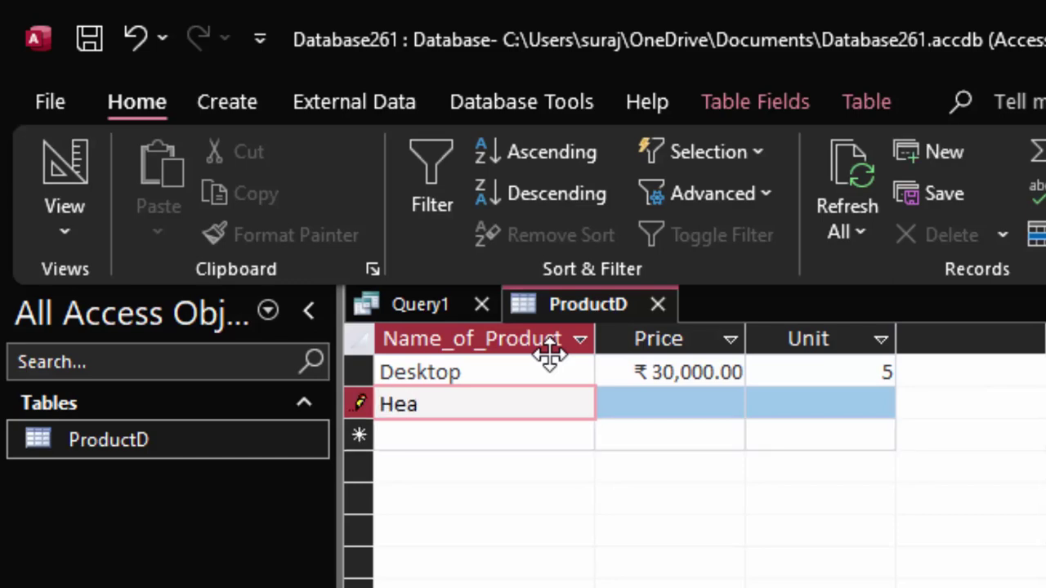
{"action": "type", "text": "hone"}
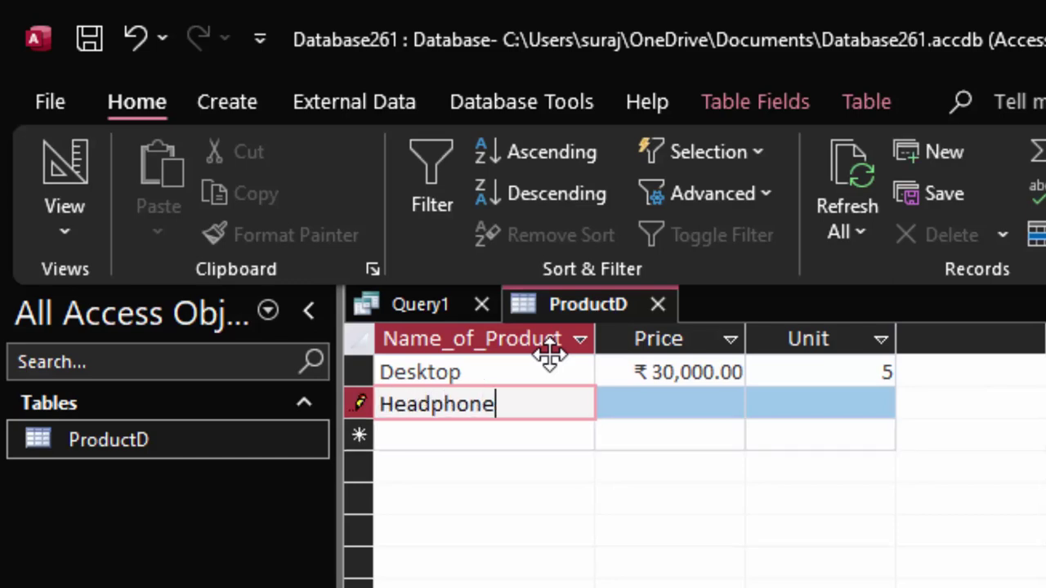
{"action": "left_click", "coordinate": [684, 399]}
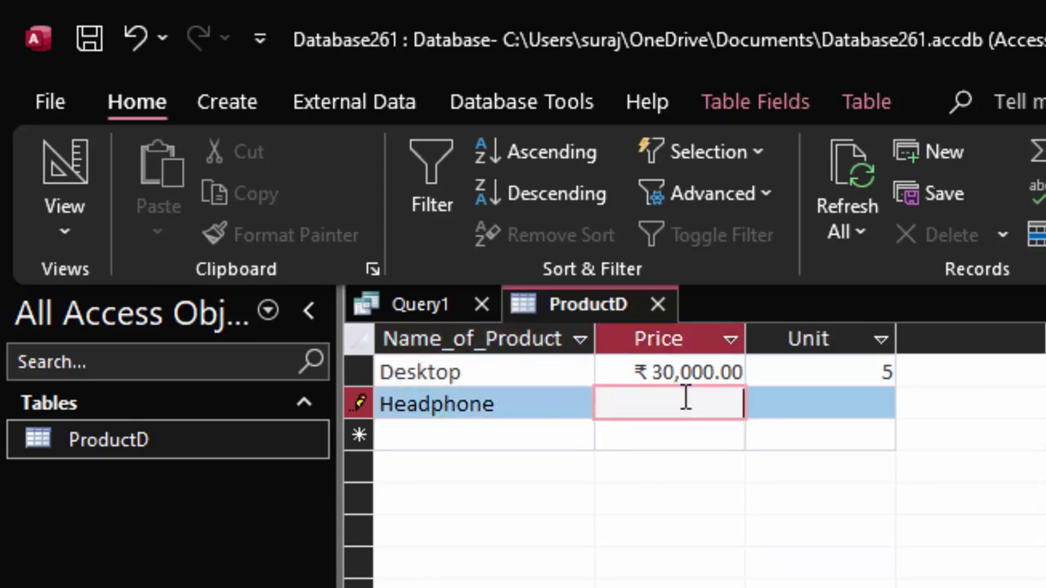
{"action": "type", "text": "1,200"}
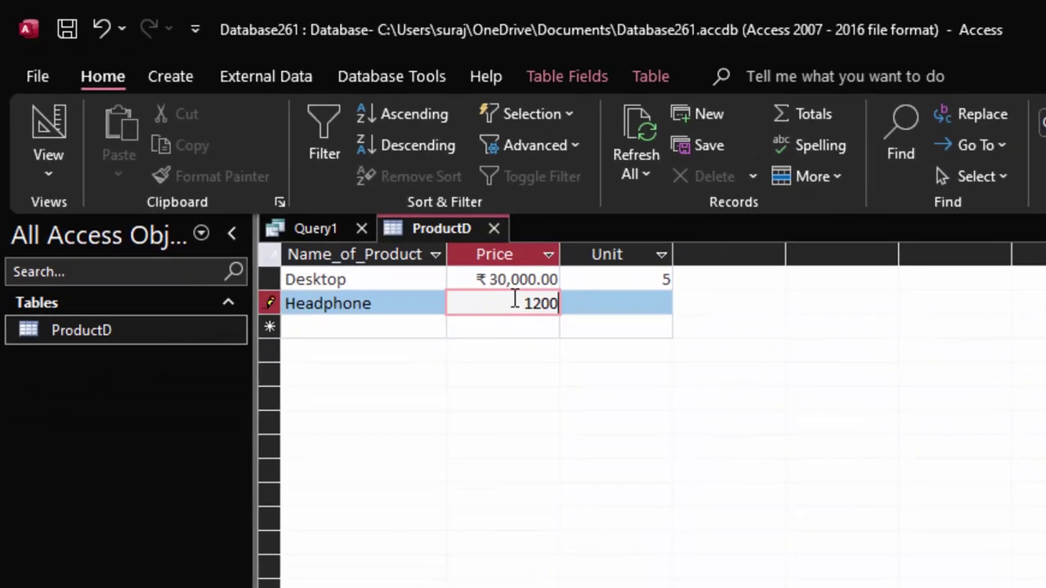
{"action": "key", "text": "Tab"}
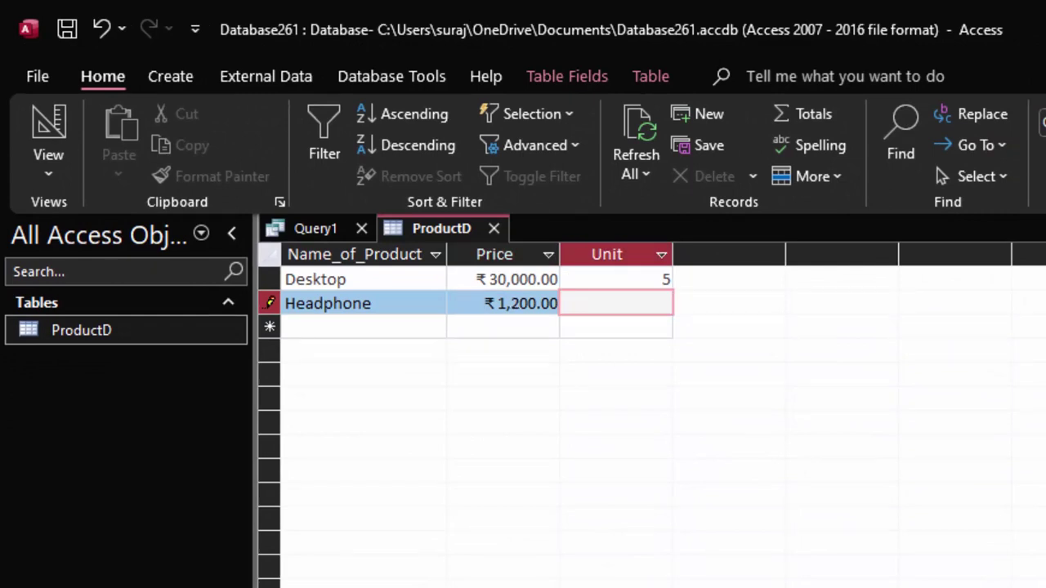
{"action": "type", "text": "10"}
{"action": "key", "text": "Tab"}
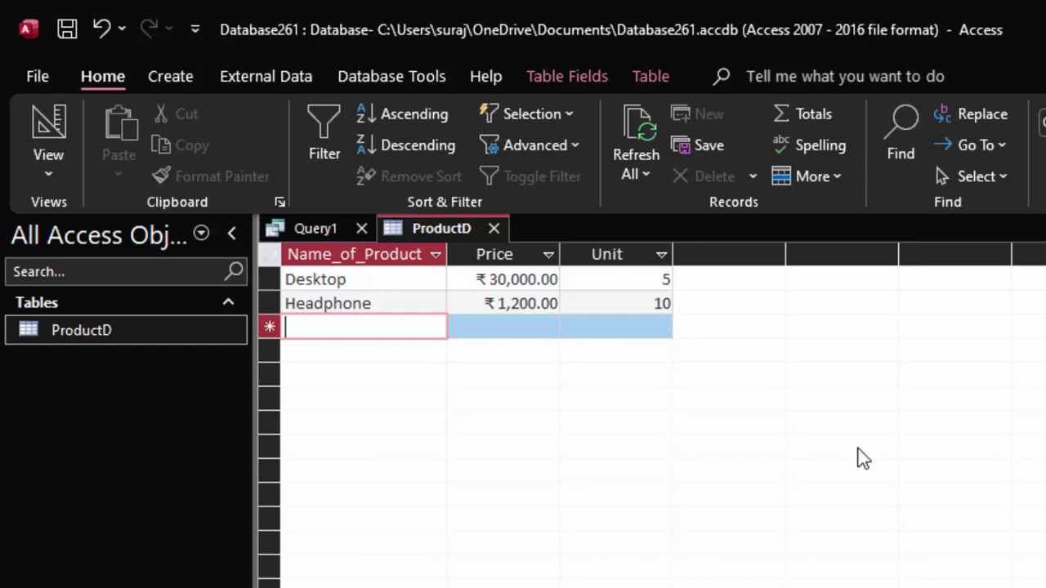
Step: Save the create-table query as Tableq
{"action": "left_click", "coordinate": [308, 226]}
{"action": "right_click", "coordinate": [312, 231]}
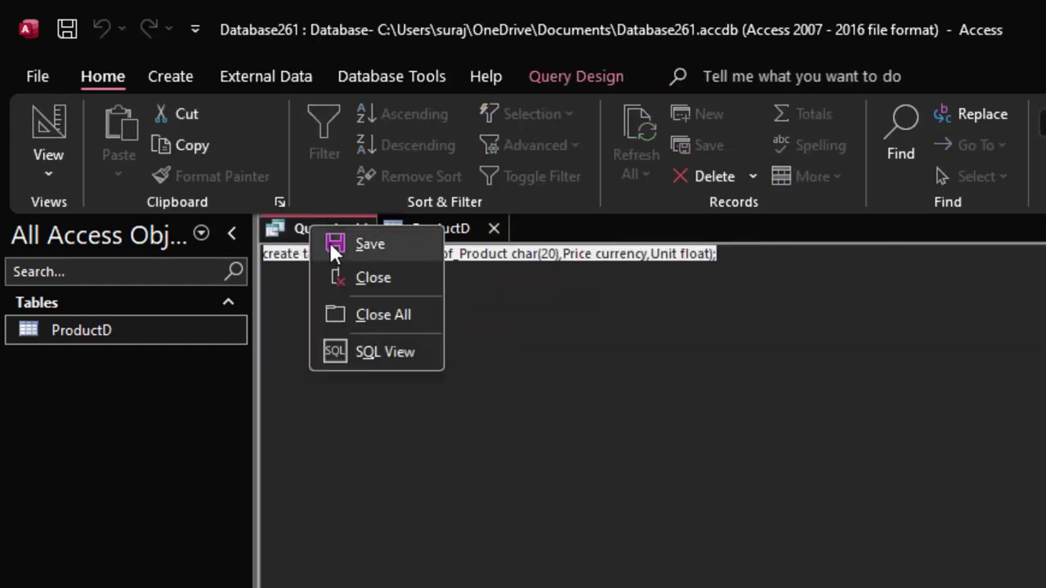
{"action": "left_click", "coordinate": [369, 243]}
{"action": "key", "text": "BackSpace"}
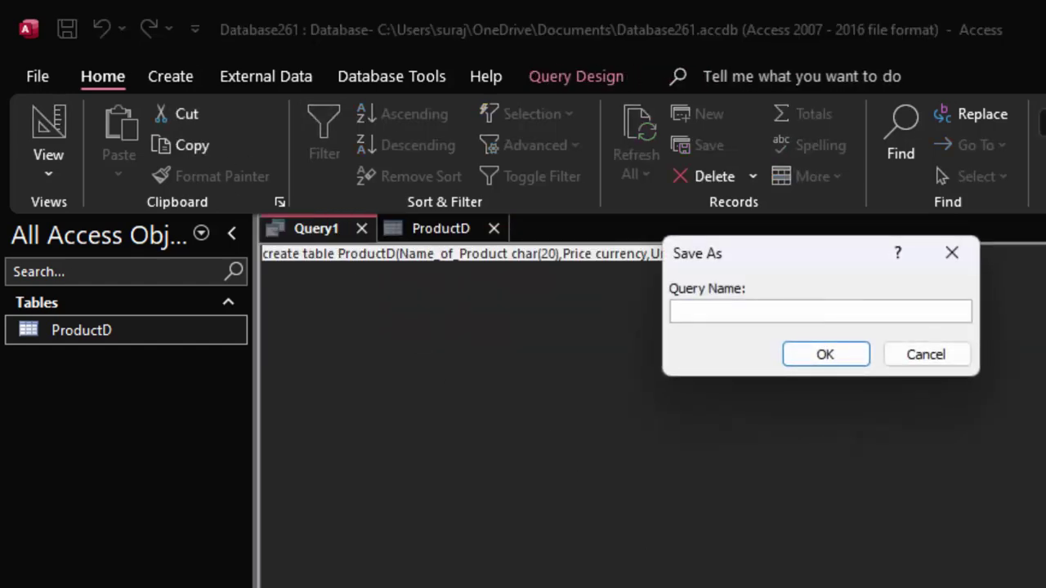
{"action": "type", "text": "Table"}
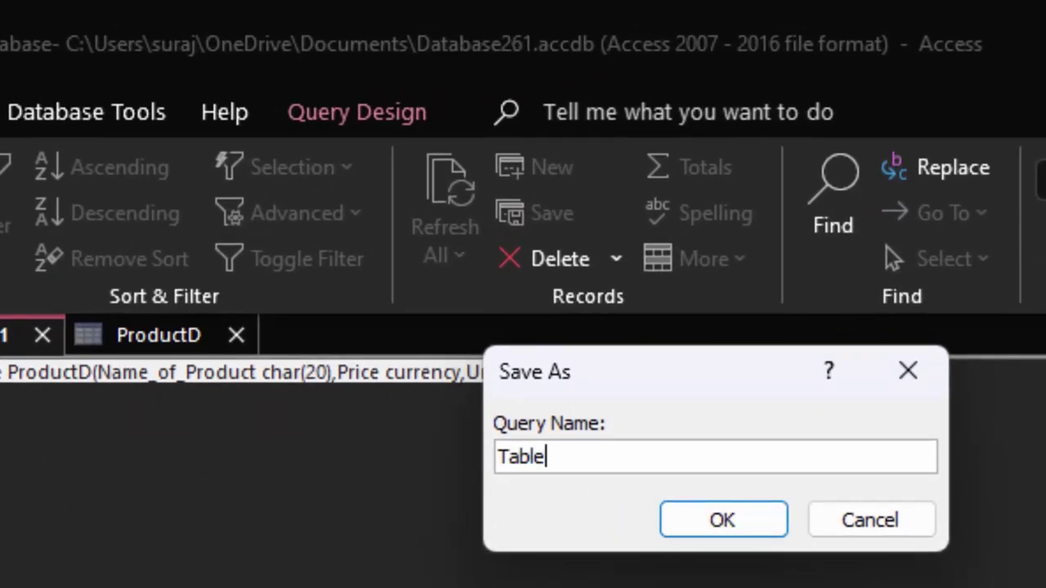
{"action": "type", "text": "q"}
{"action": "key", "text": "Return"}
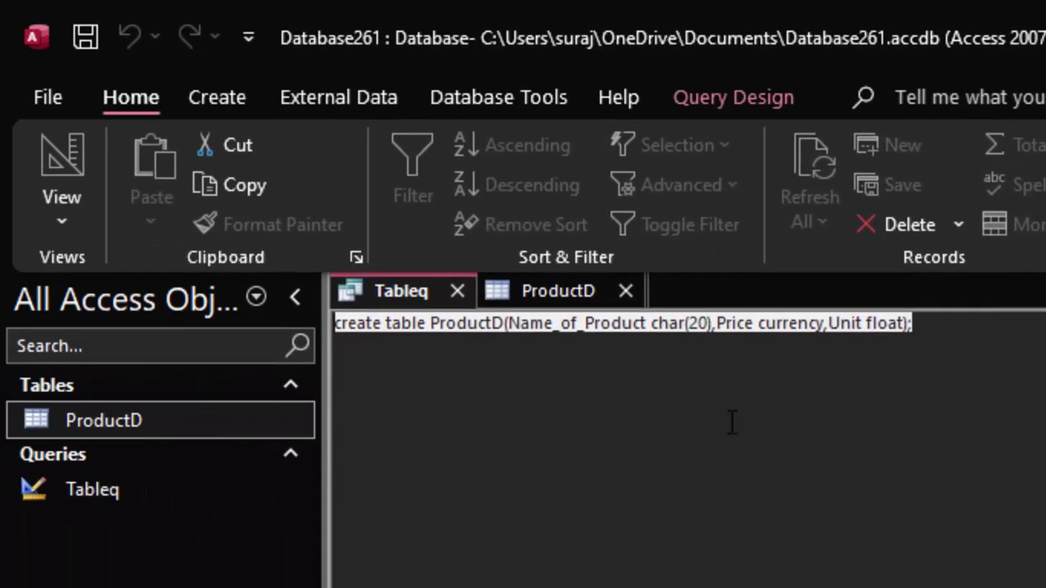
Step: Close ProductD saving its layout, close Tableq, and start a new query in SQL view
{"action": "left_click", "coordinate": [630, 296]}
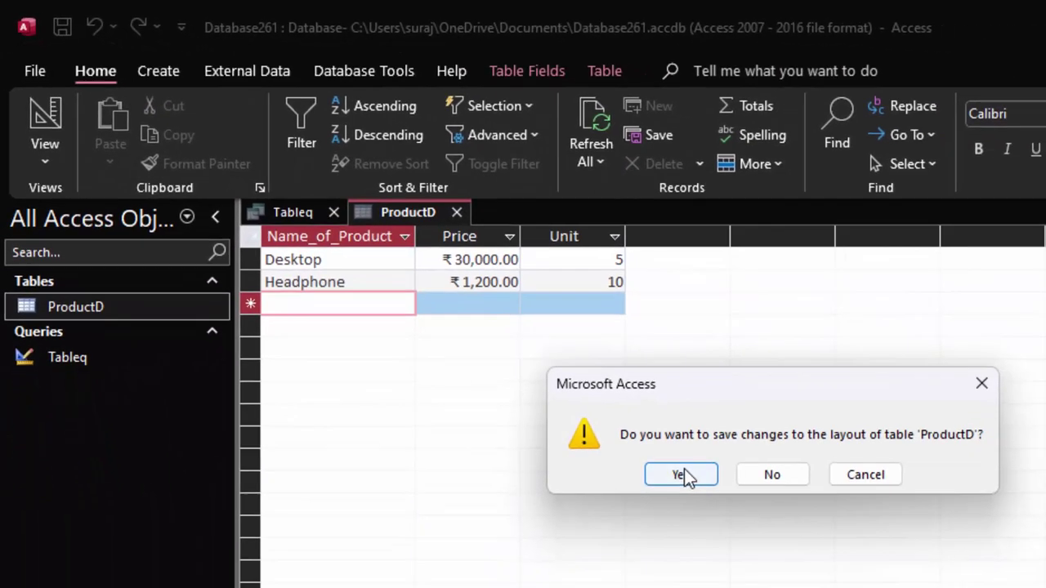
{"action": "left_click", "coordinate": [685, 477]}
{"action": "left_click", "coordinate": [334, 212]}
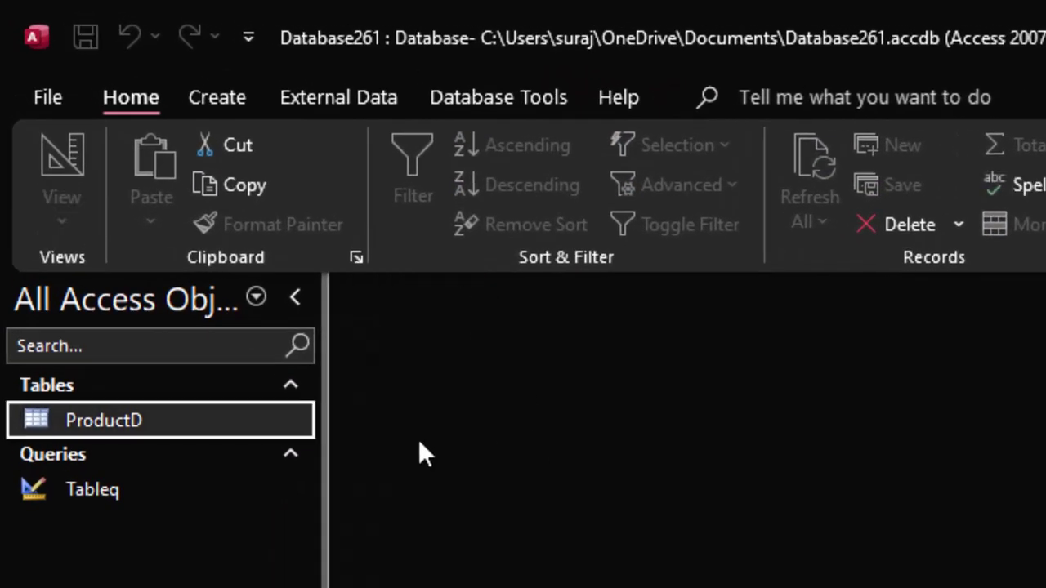
{"action": "left_click", "coordinate": [215, 99]}
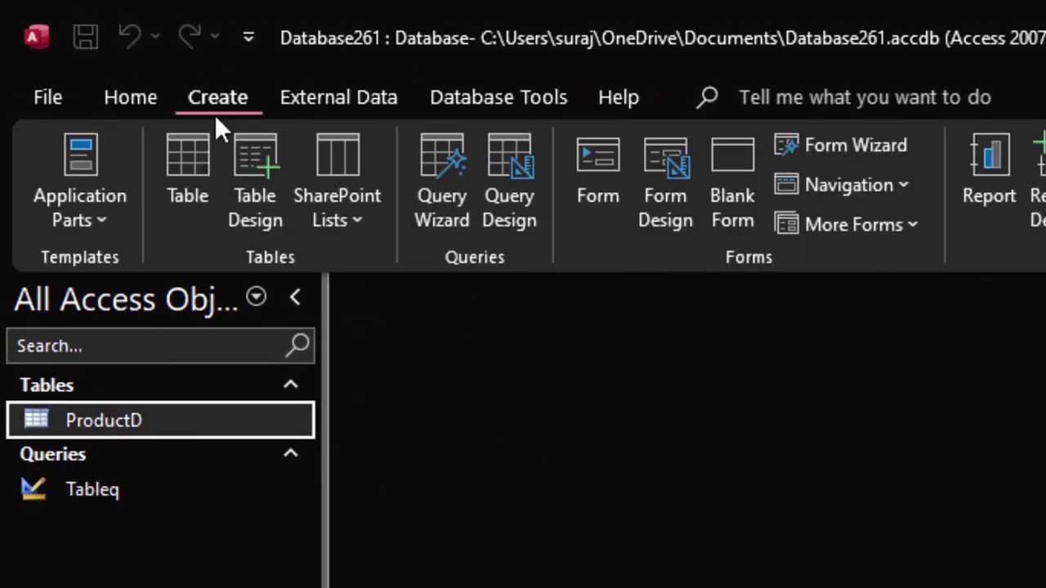
{"action": "left_click", "coordinate": [512, 139]}
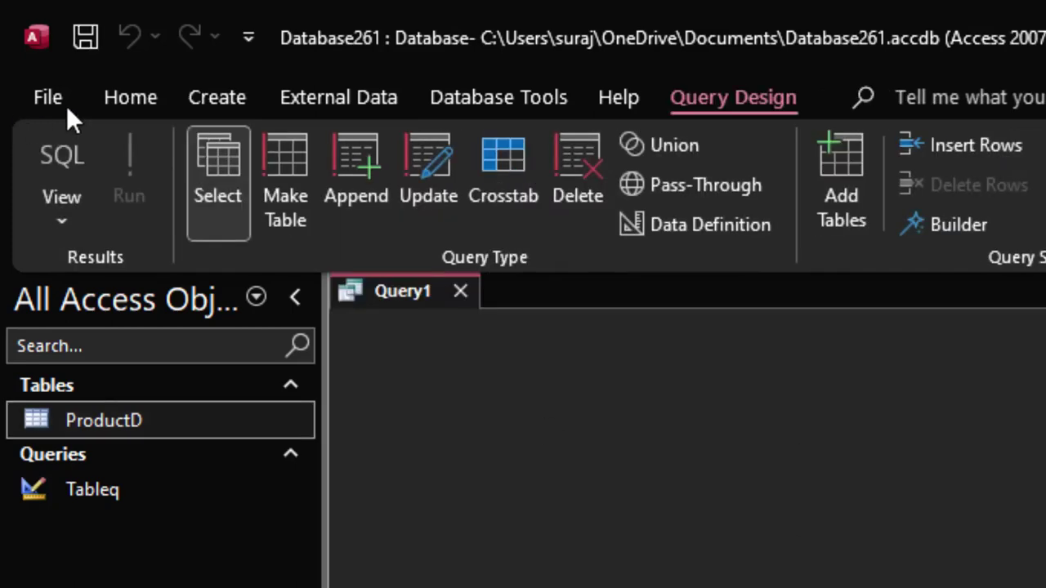
{"action": "left_click", "coordinate": [64, 157]}
Step: Write 'SELECT Name_of_product,Price,Unit,(Price*Unit)as Total_price from ProductD' in Query1
{"action": "left_click", "coordinate": [314, 175]}
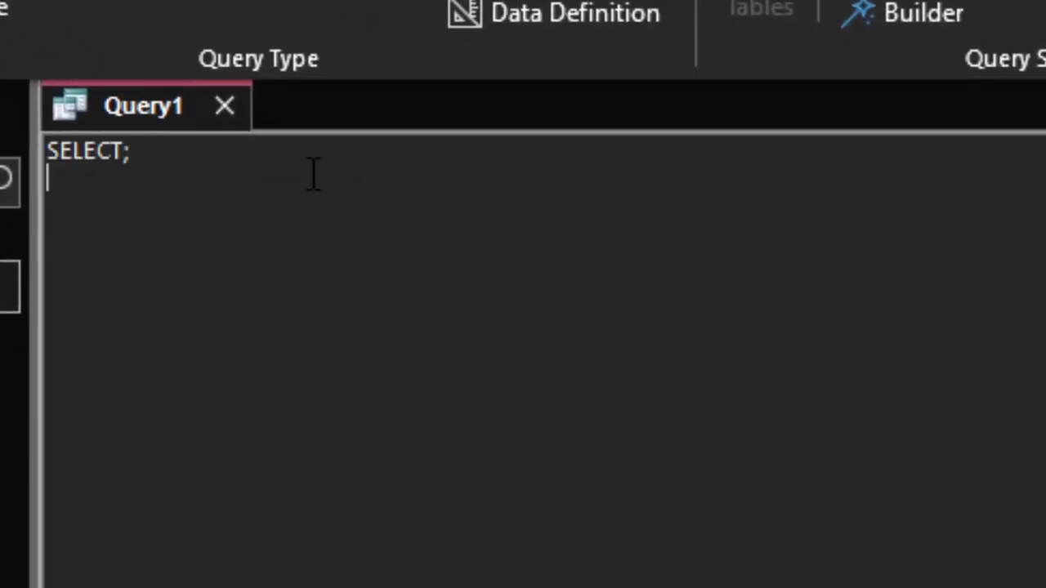
{"action": "left_click", "coordinate": [314, 153]}
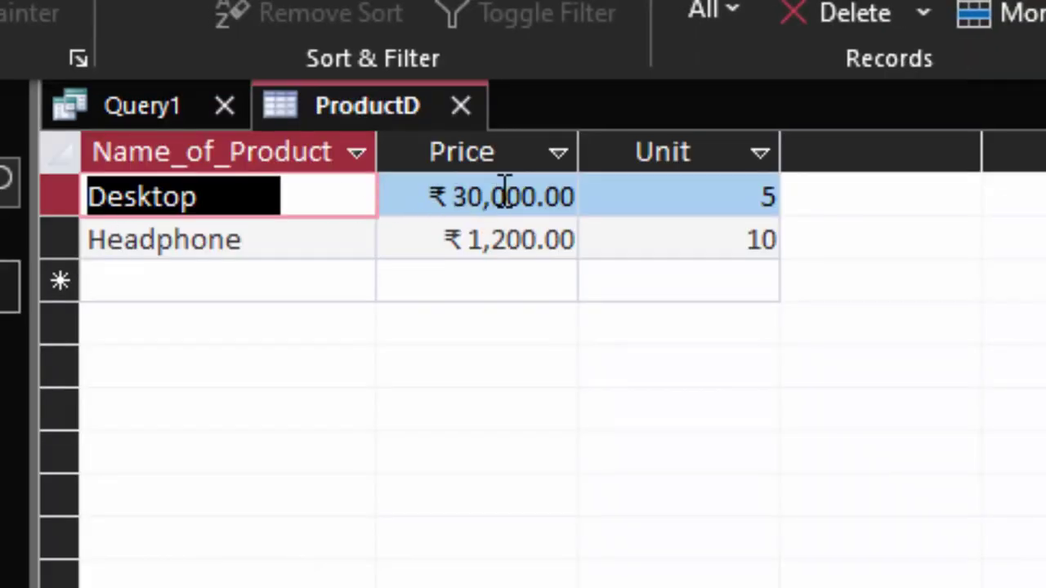
{"action": "left_click", "coordinate": [170, 105]}
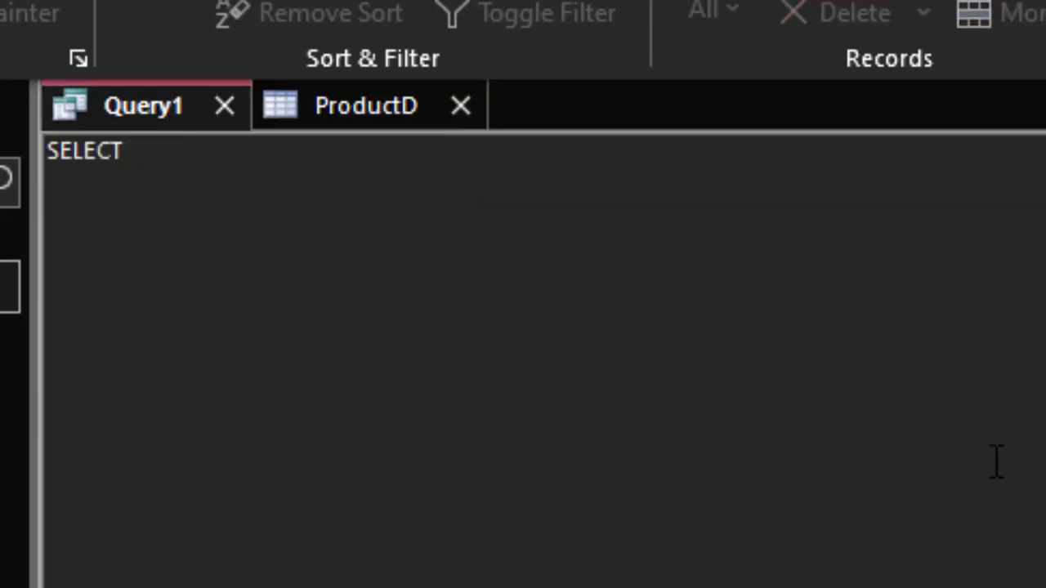
{"action": "type", "text": " ame_of"}
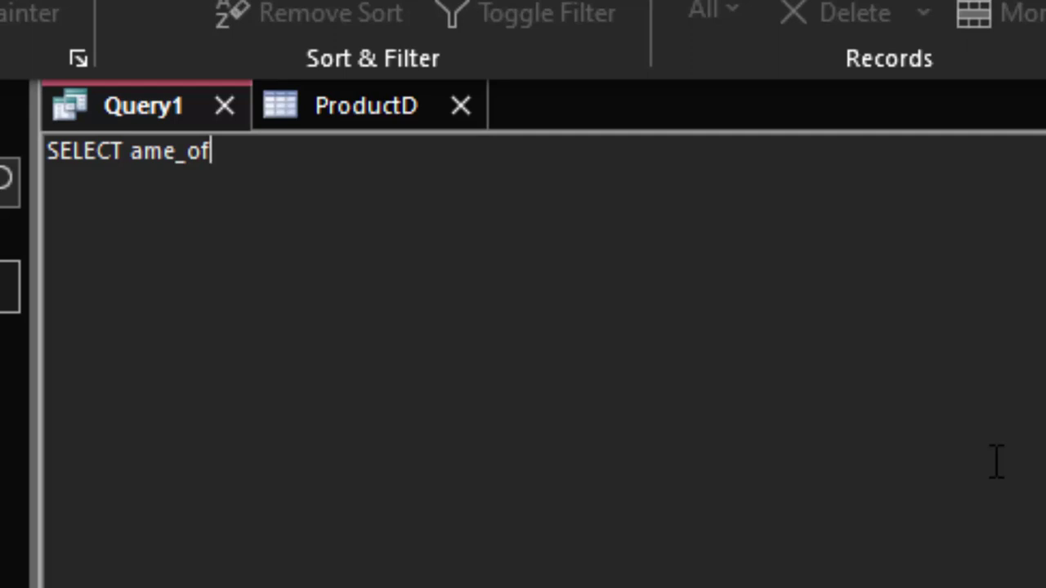
{"action": "key", "text": "BackSpace"}
{"action": "key", "text": "BackSpace"}
{"action": "key", "text": "BackSpace"}
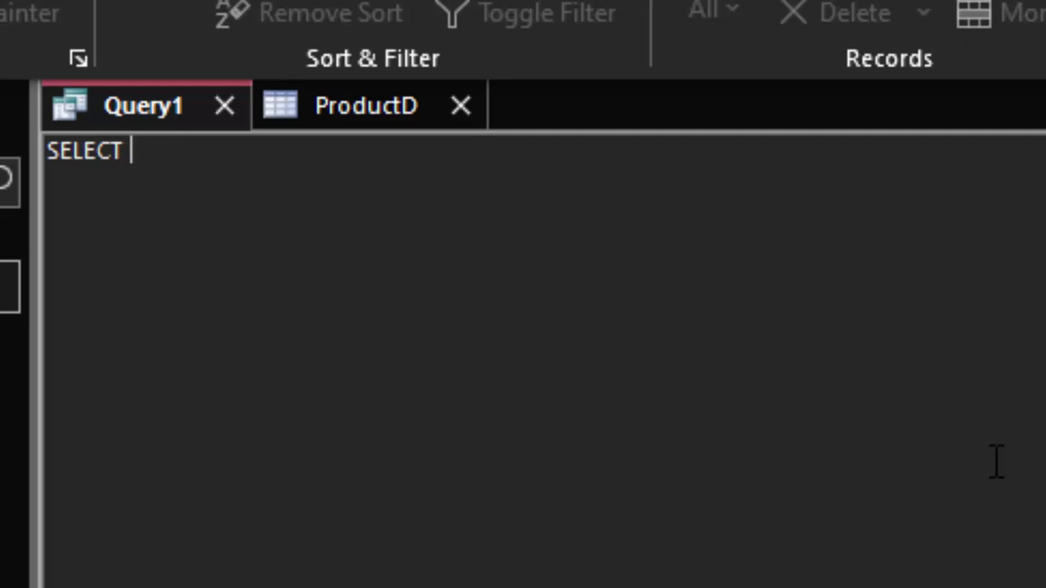
{"action": "type", "text": "Name_of_"}
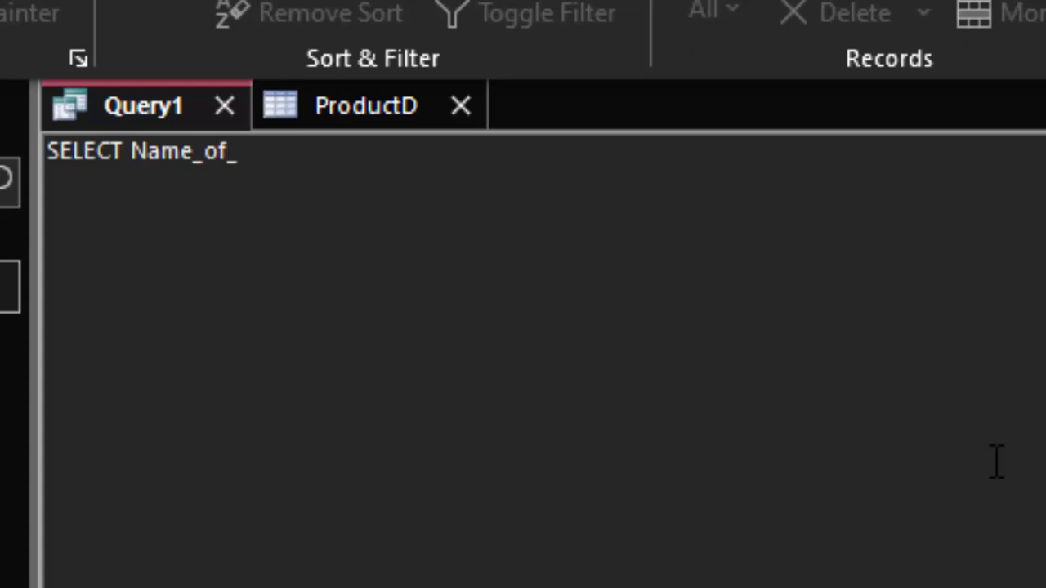
{"action": "type", "text": "product"}
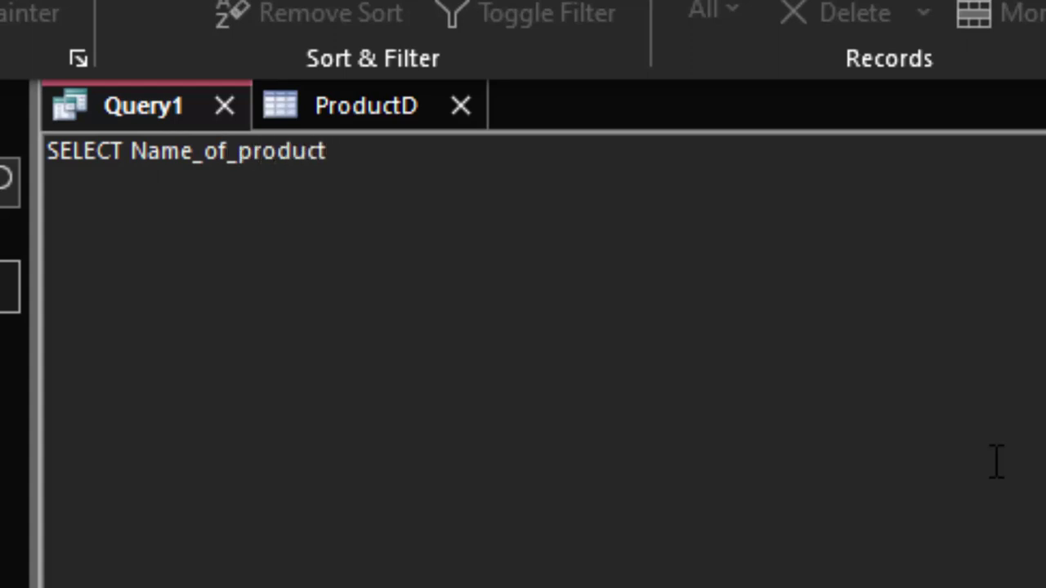
{"action": "type", "text": ",Pri"}
{"action": "type", "text": "ce,U"}
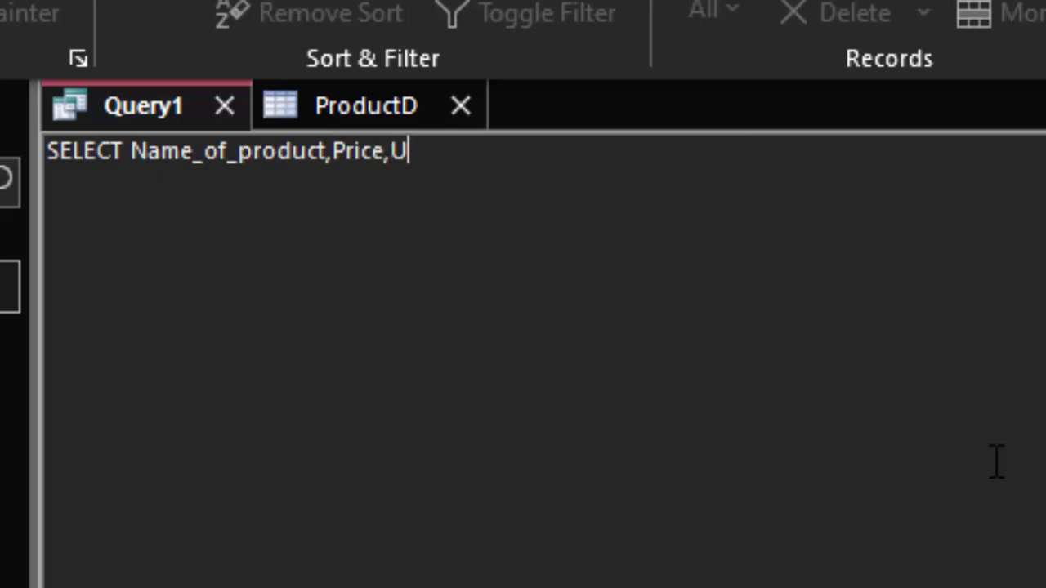
{"action": "type", "text": "nit,(Price*"}
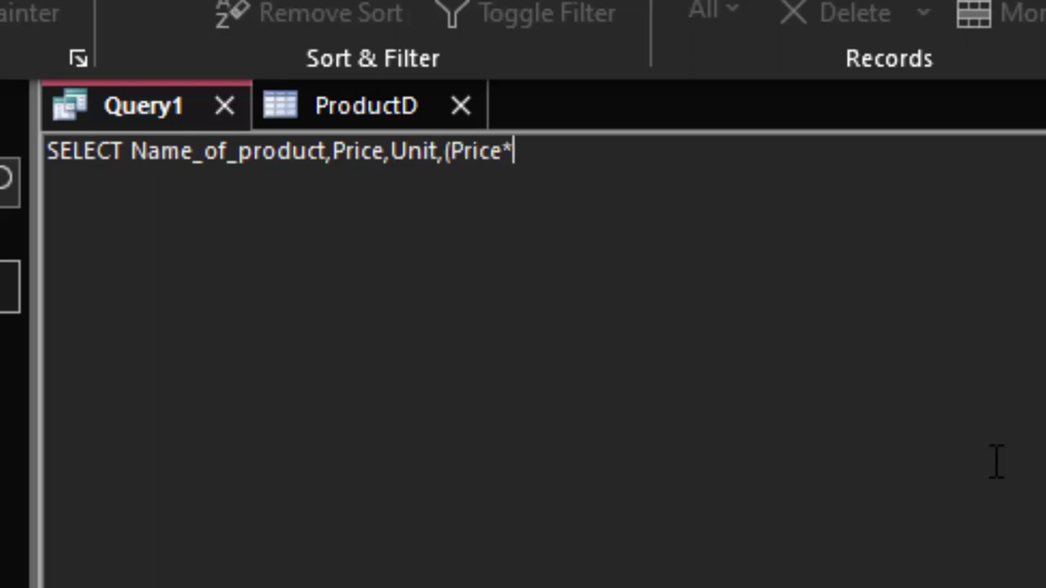
{"action": "type", "text": "Unit)"}
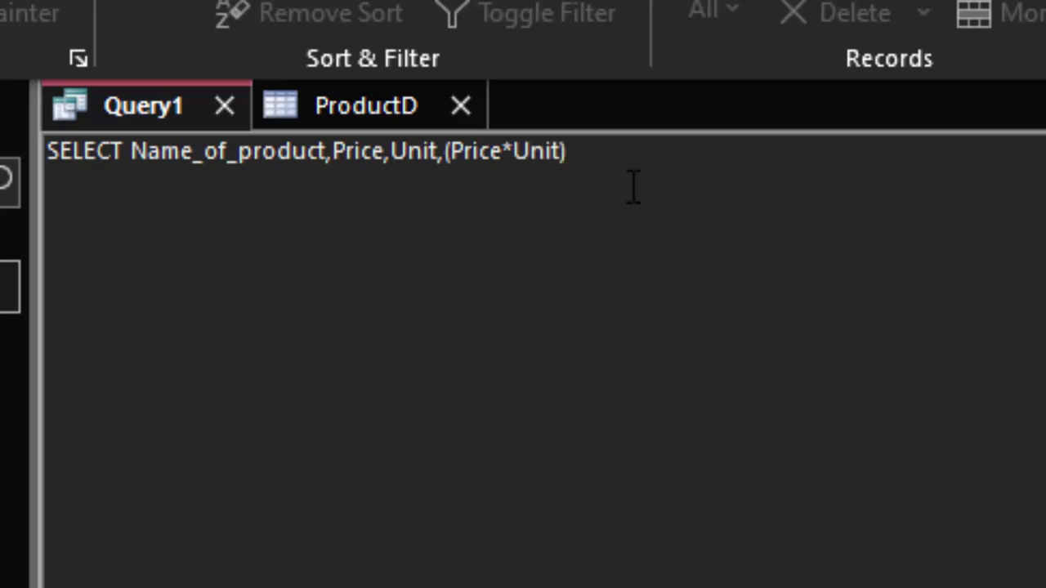
{"action": "type", "text": "as "}
{"action": "type", "text": "Total_price"}
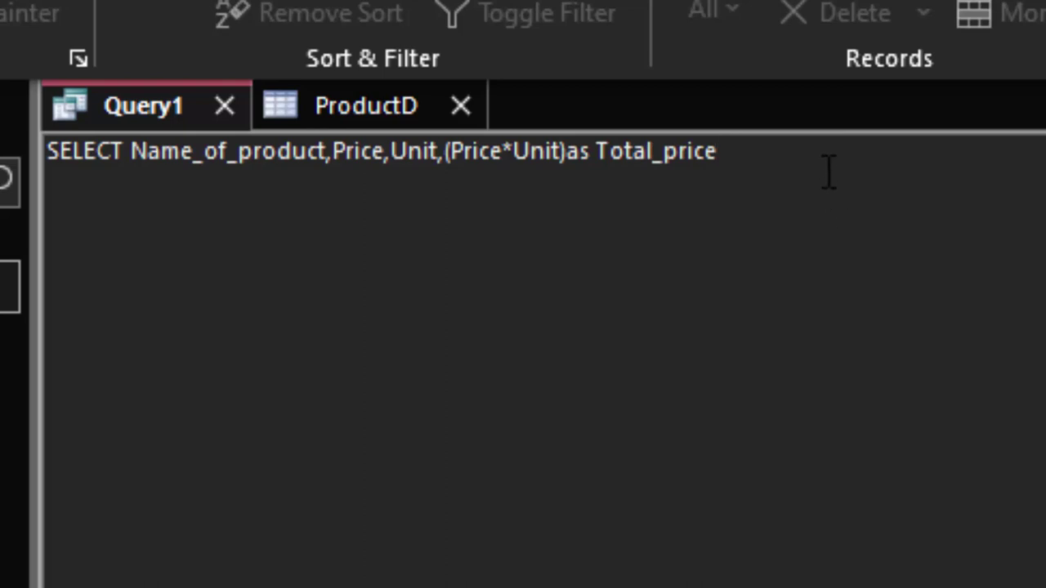
{"action": "type", "text": " fro"}
{"action": "type", "text": "m "}
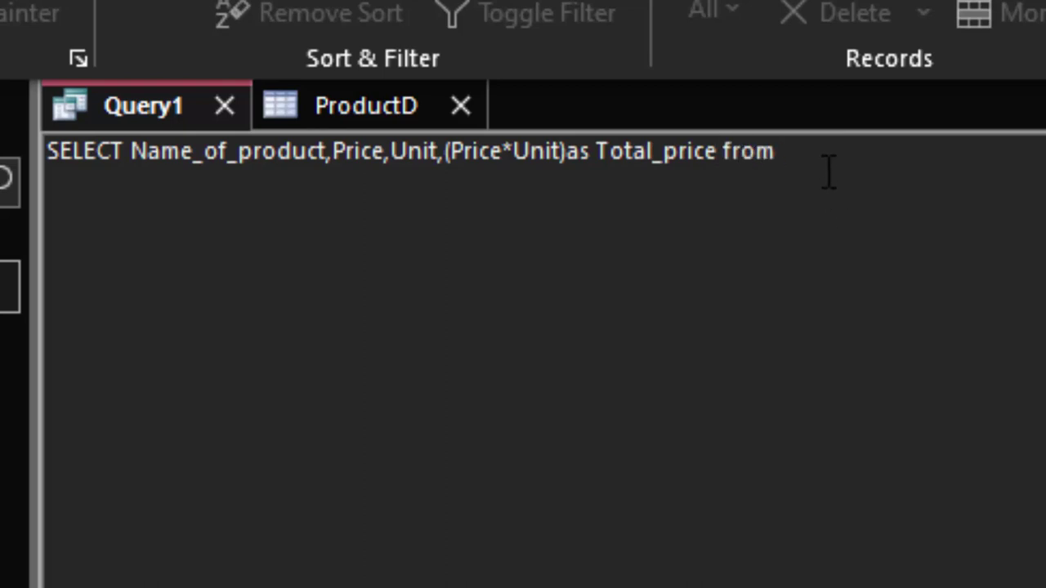
{"action": "type", "text": "Product"}
{"action": "type", "text": "D;"}
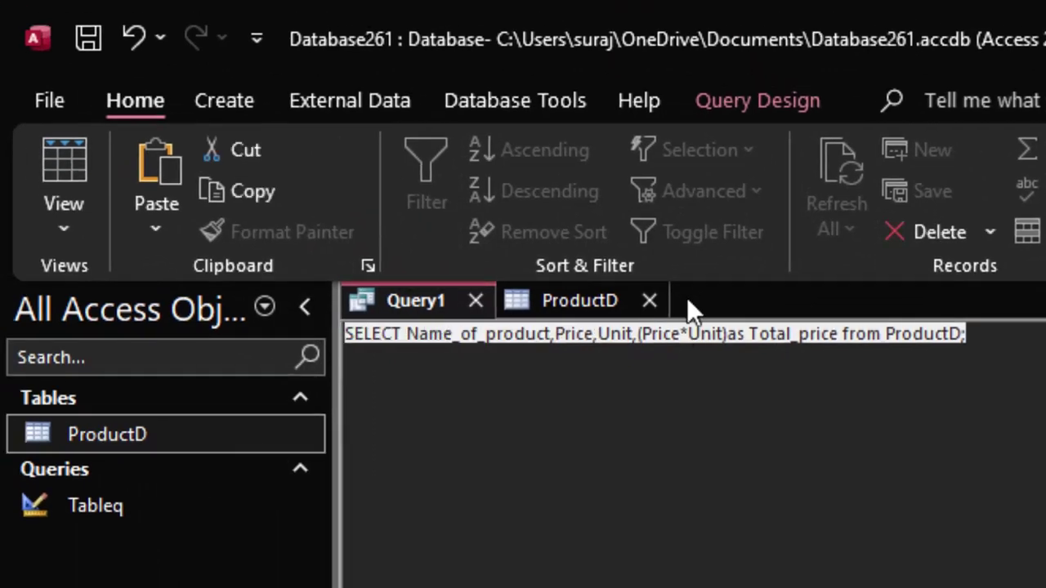
Step: Close ProductD and run the Total_price query
{"action": "left_click", "coordinate": [650, 301]}
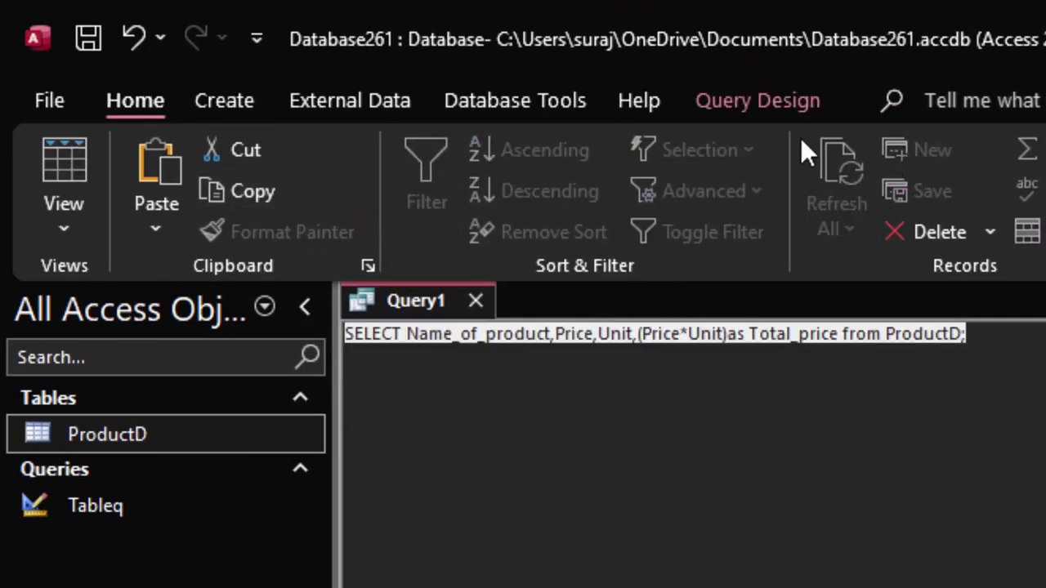
{"action": "left_click", "coordinate": [724, 107]}
{"action": "left_click", "coordinate": [128, 162]}
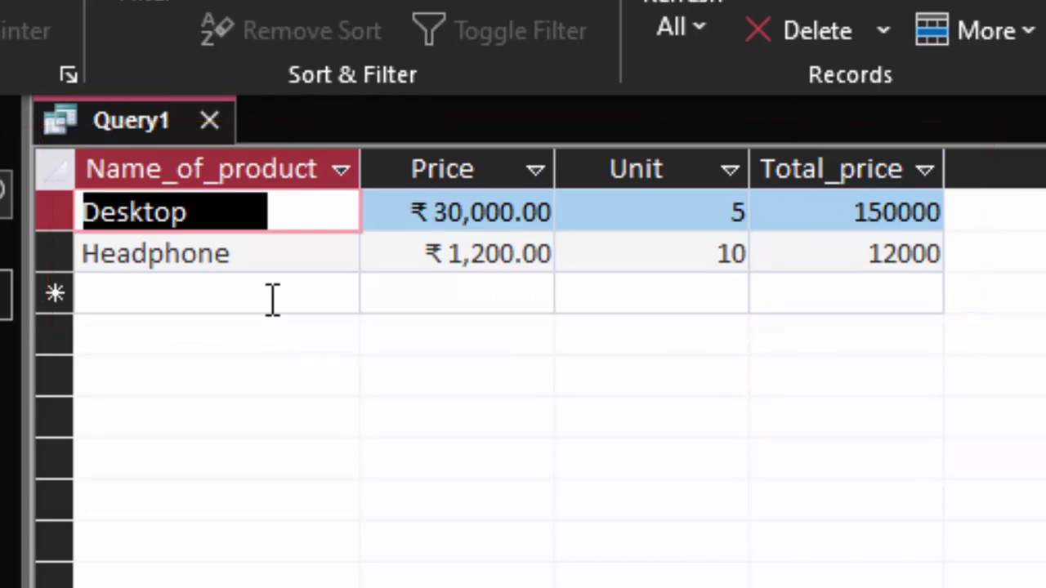
Step: Add a Mouse record priced 200 with 23 units in the query results
{"action": "left_click", "coordinate": [311, 296]}
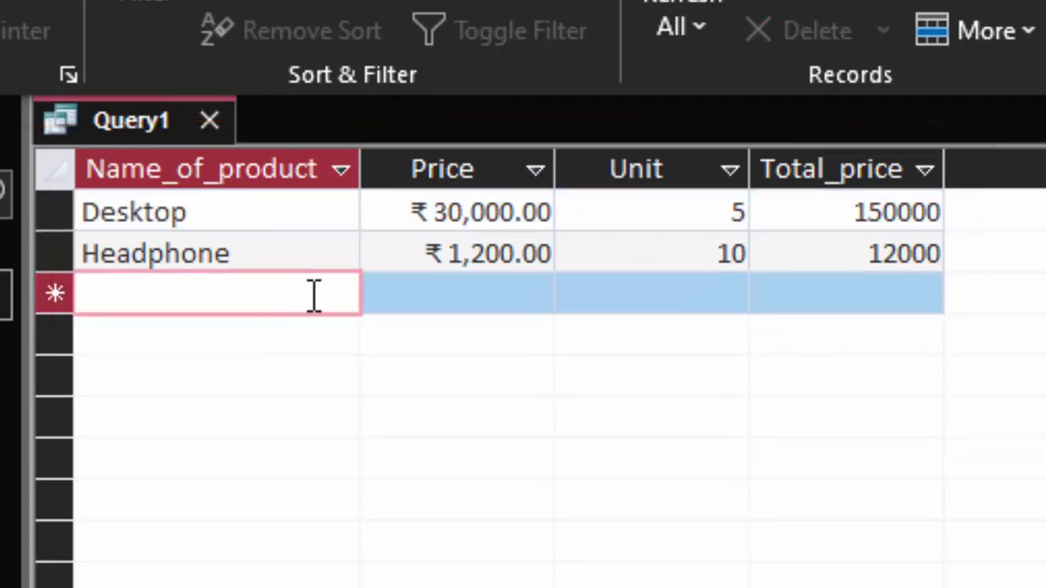
{"action": "type", "text": "Mous"}
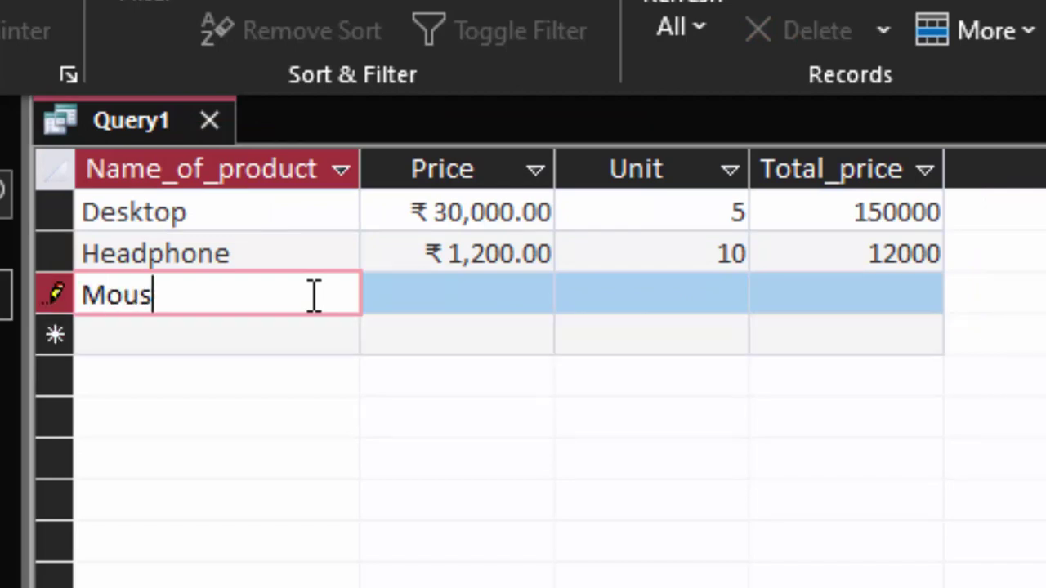
{"action": "type", "text": "e"}
{"action": "key", "text": "Tab"}
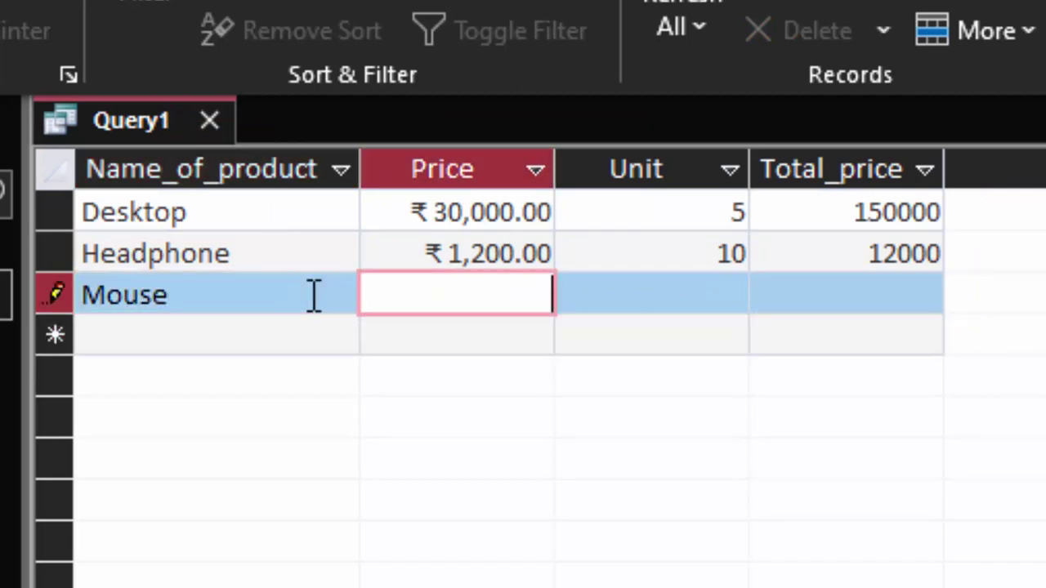
{"action": "type", "text": "200"}
{"action": "key", "text": "Tab"}
{"action": "type", "text": "1"}
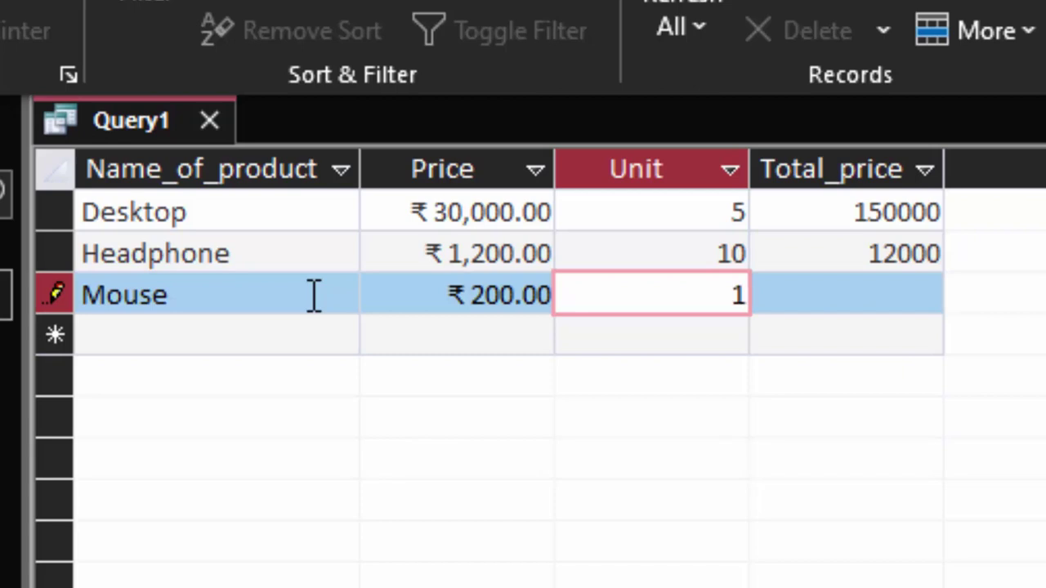
{"action": "type", "text": "23"}
{"action": "key", "text": "Tab"}
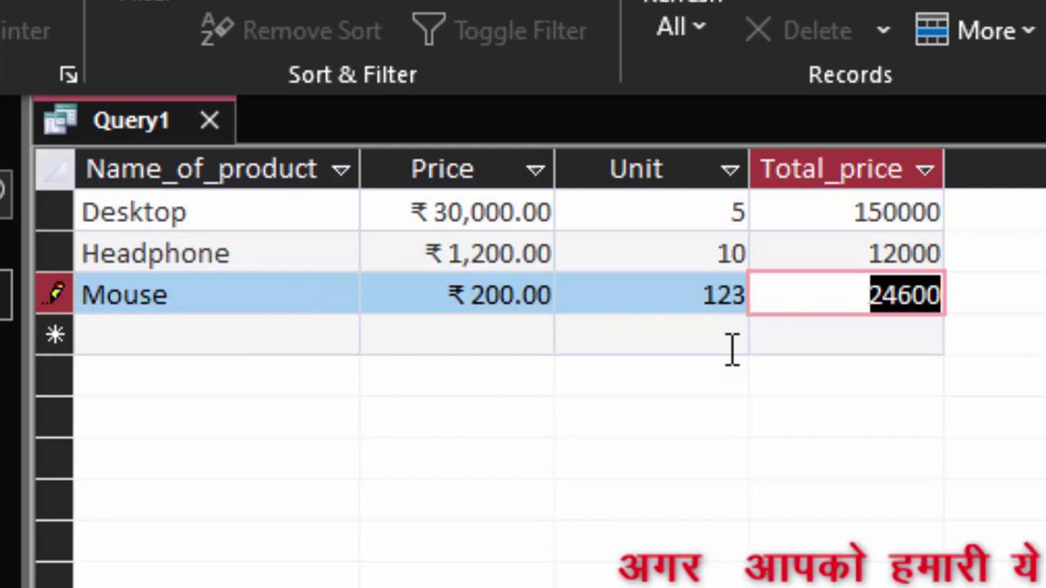
Step: Add a Charger record priced 750 with 20 units
{"action": "left_click", "coordinate": [237, 339]}
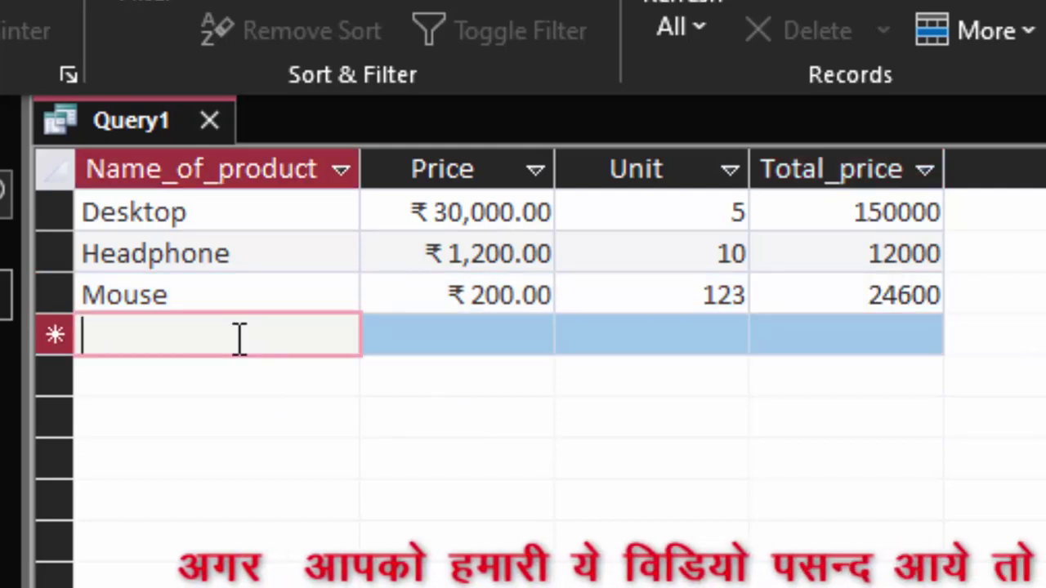
{"action": "type", "text": "Ch"}
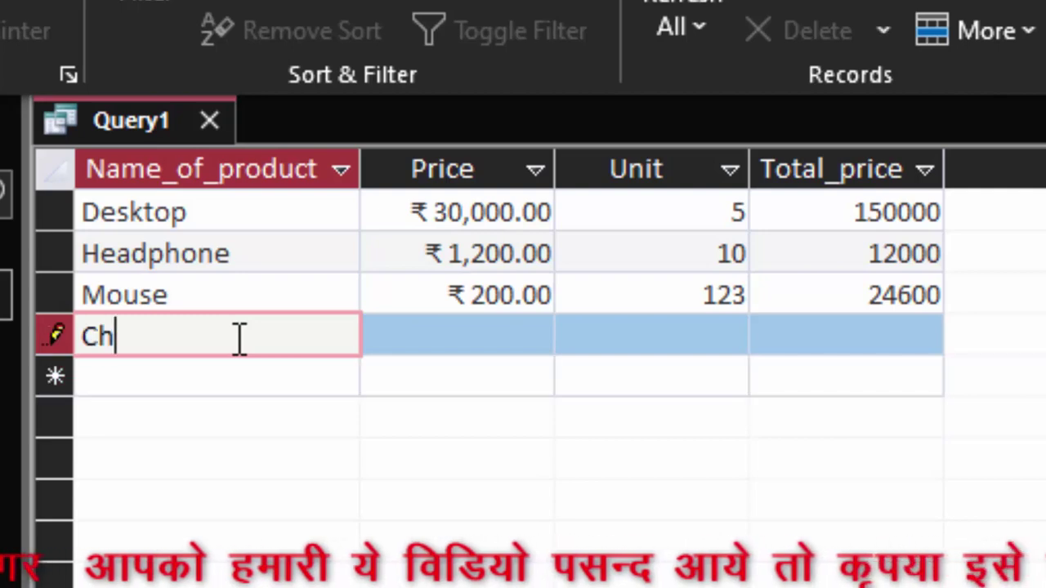
{"action": "type", "text": "ar"}
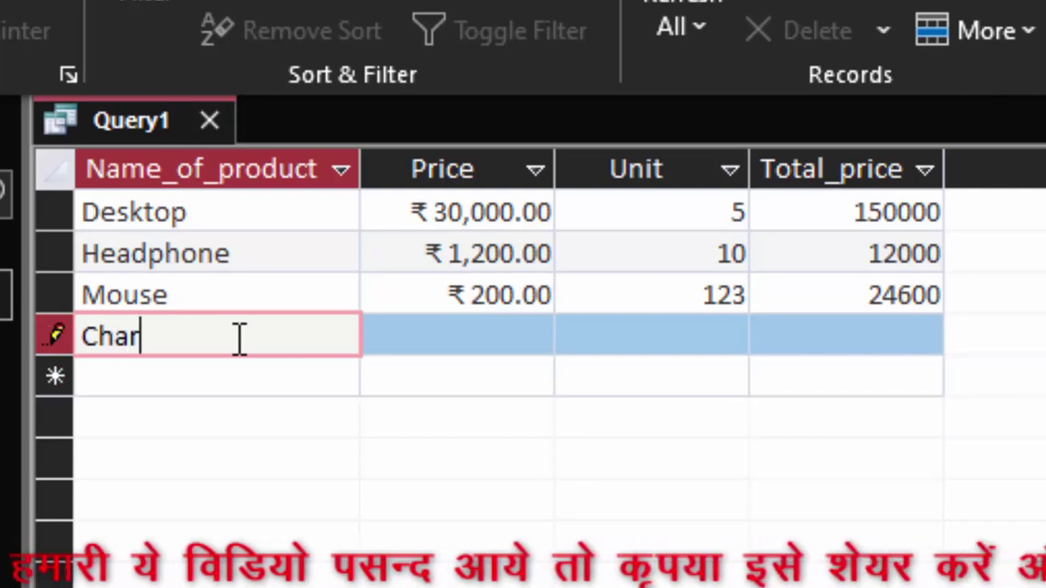
{"action": "type", "text": "ger"}
{"action": "key", "text": "Tab"}
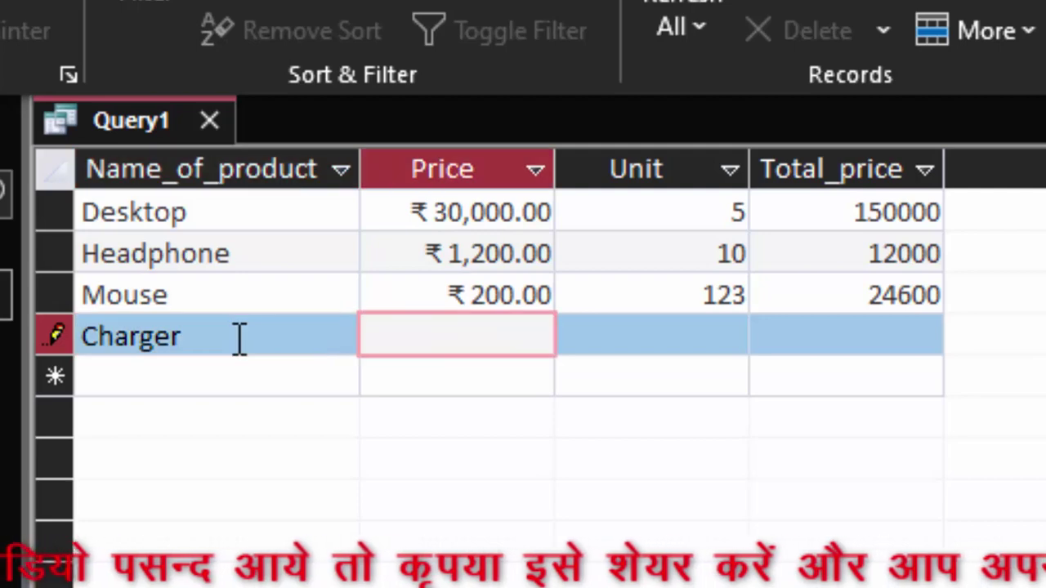
{"action": "type", "text": "7"}
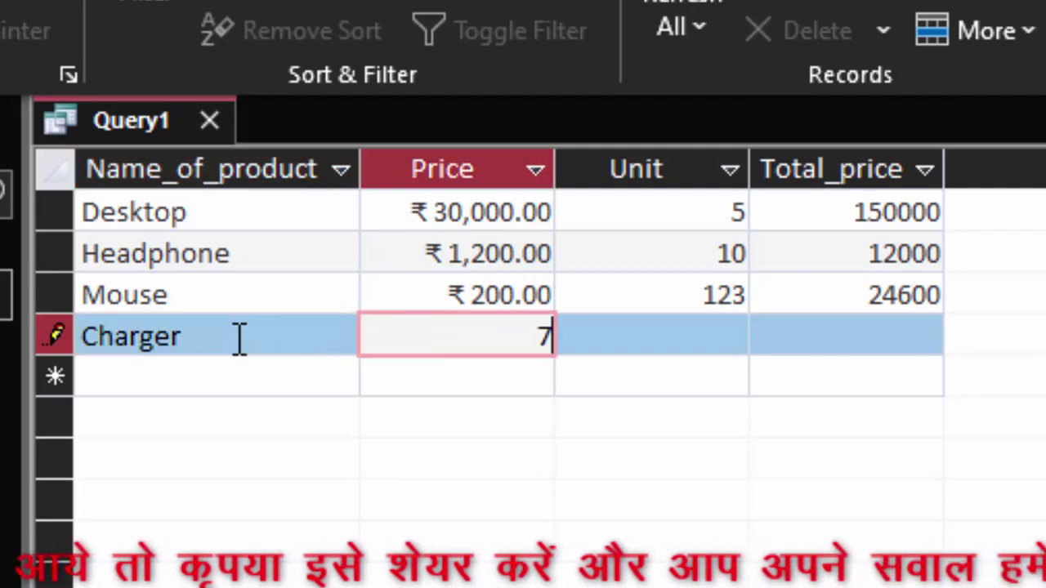
{"action": "type", "text": "50"}
{"action": "key", "text": "Tab"}
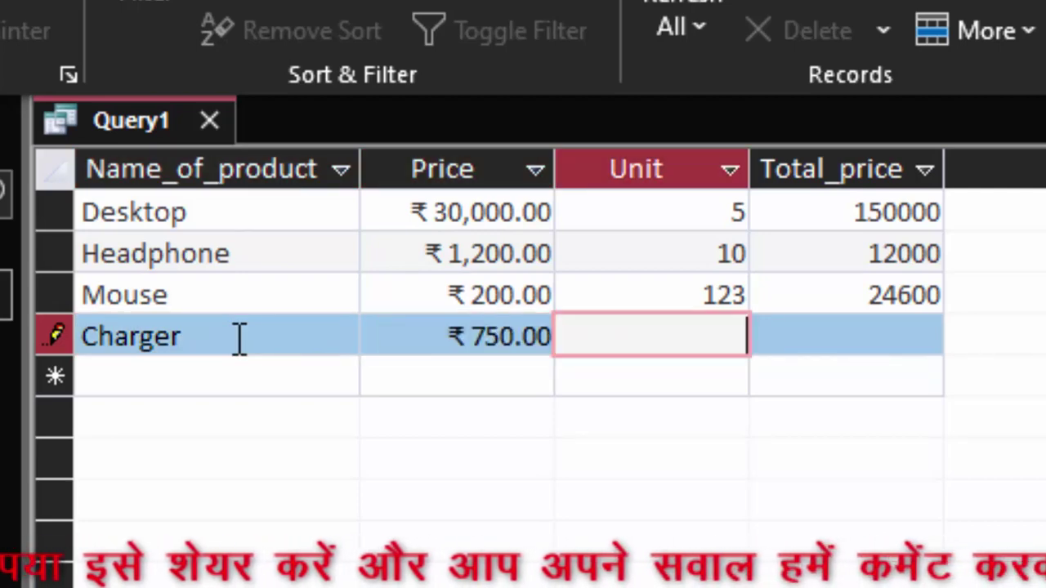
{"action": "type", "text": "20"}
{"action": "key", "text": "Tab"}
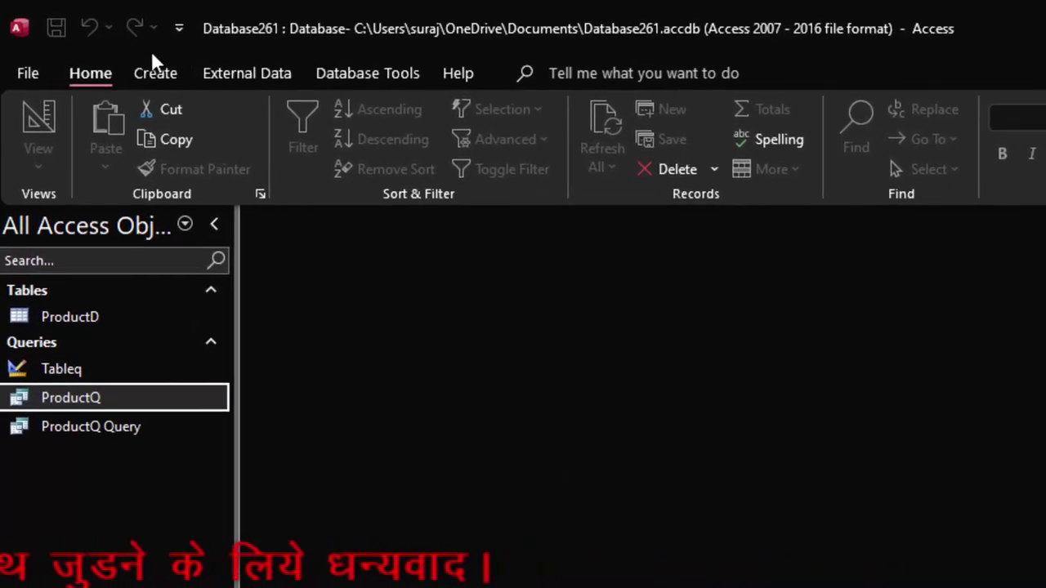
Step: Start a new blank form in Design View
{"action": "left_click", "coordinate": [153, 72]}
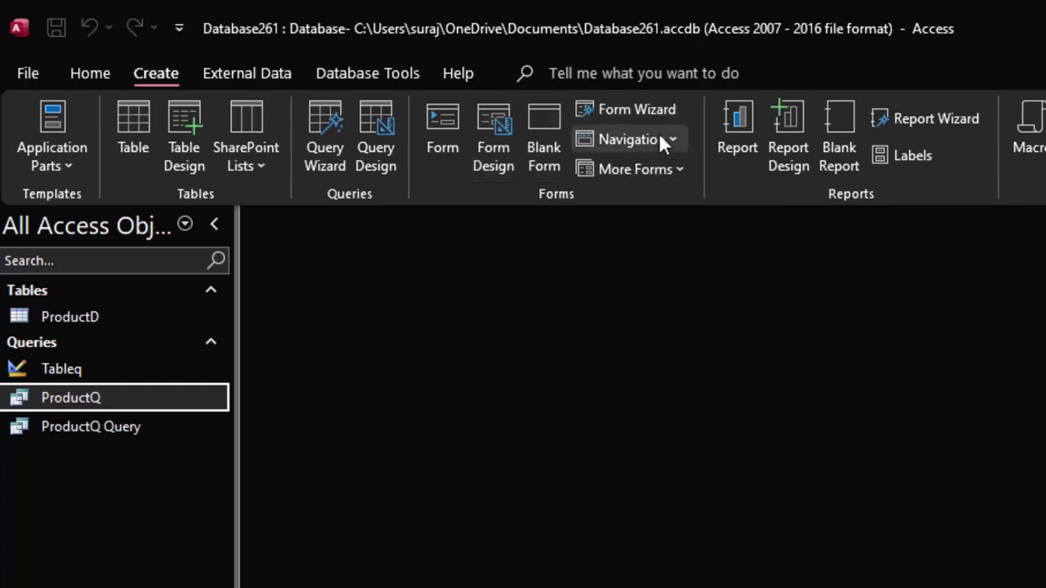
{"action": "left_click", "coordinate": [671, 170]}
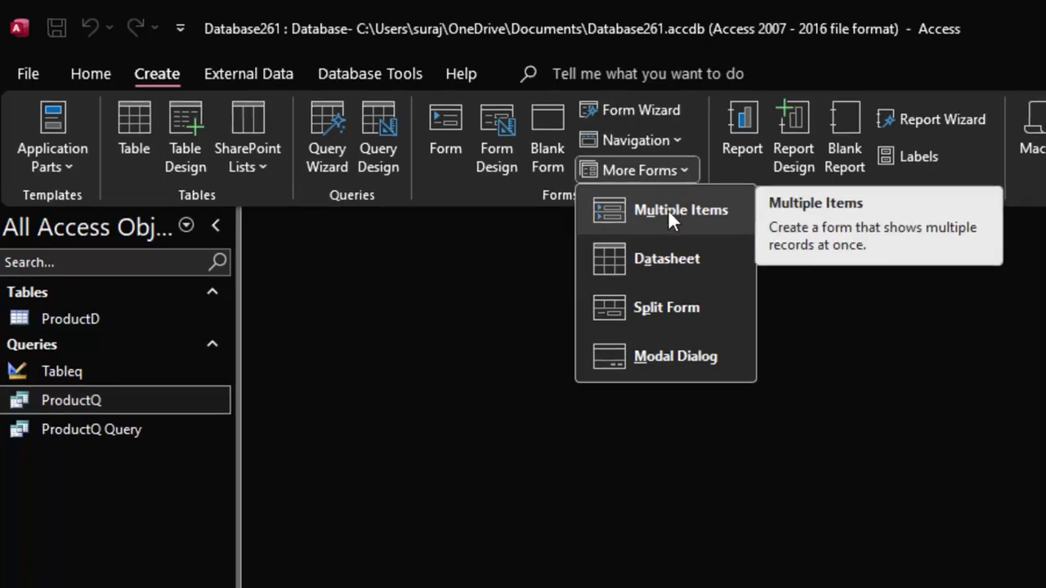
{"action": "left_click", "coordinate": [687, 358]}
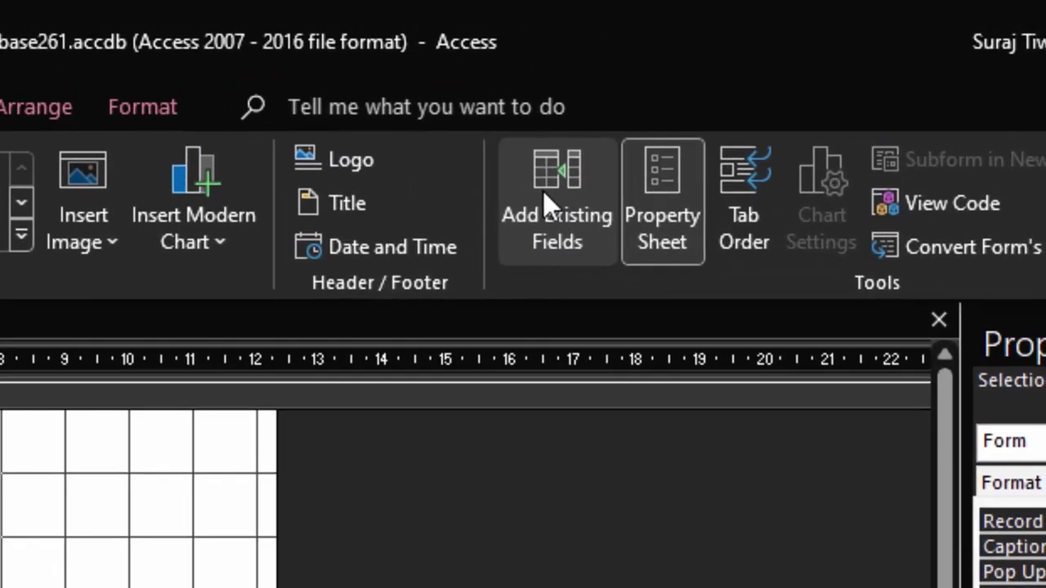
Step: Embed the ProductQ query as a subform on Form1 and view it in Form View
{"action": "left_click", "coordinate": [543, 190]}
{"action": "left_click", "coordinate": [747, 372]}
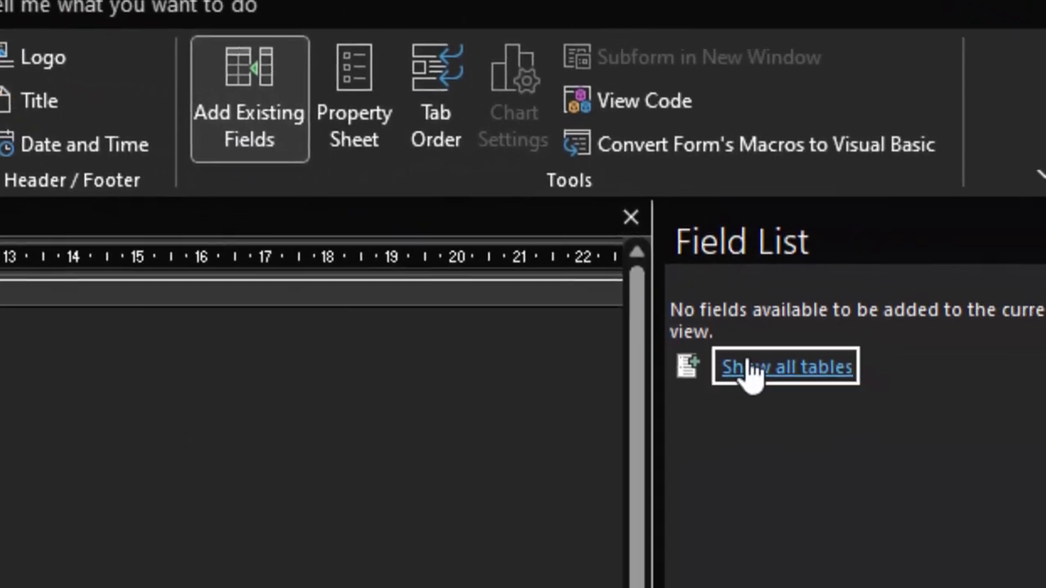
{"action": "double_click", "coordinate": [712, 360]}
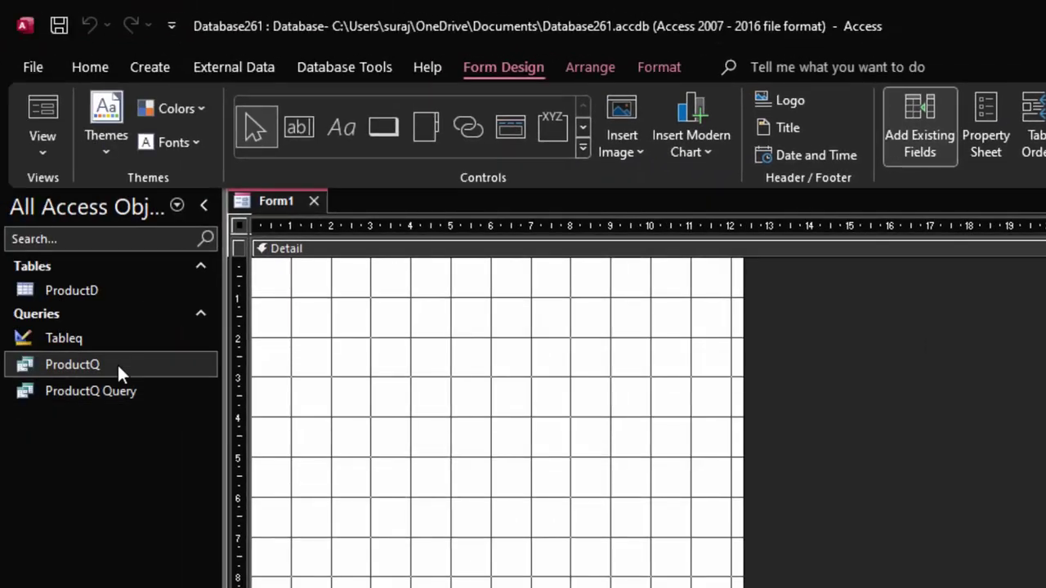
{"action": "left_click_drag", "start_coordinate": [25, 371], "coordinate": [329, 346]}
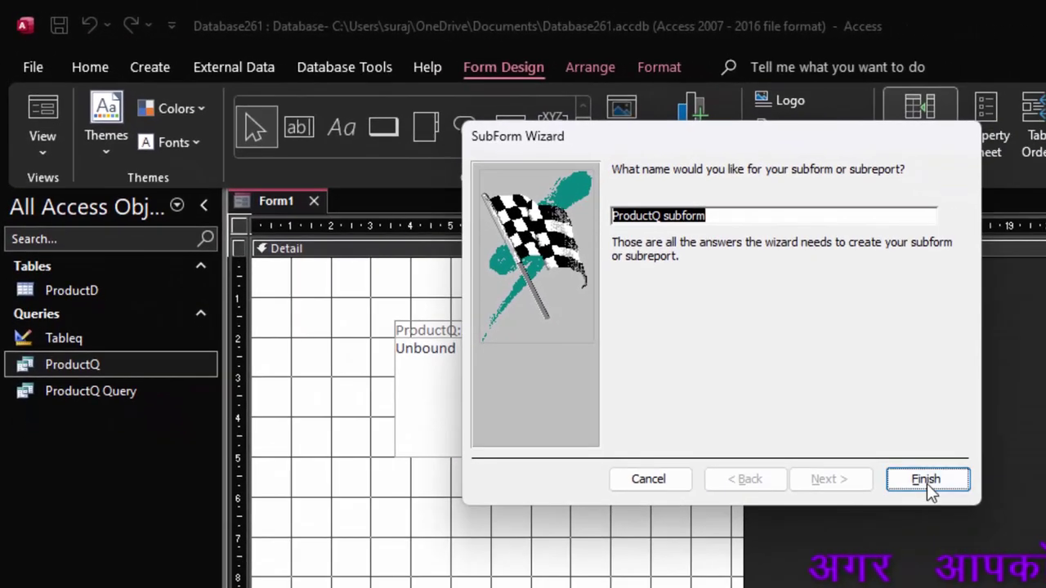
{"action": "left_click", "coordinate": [924, 487]}
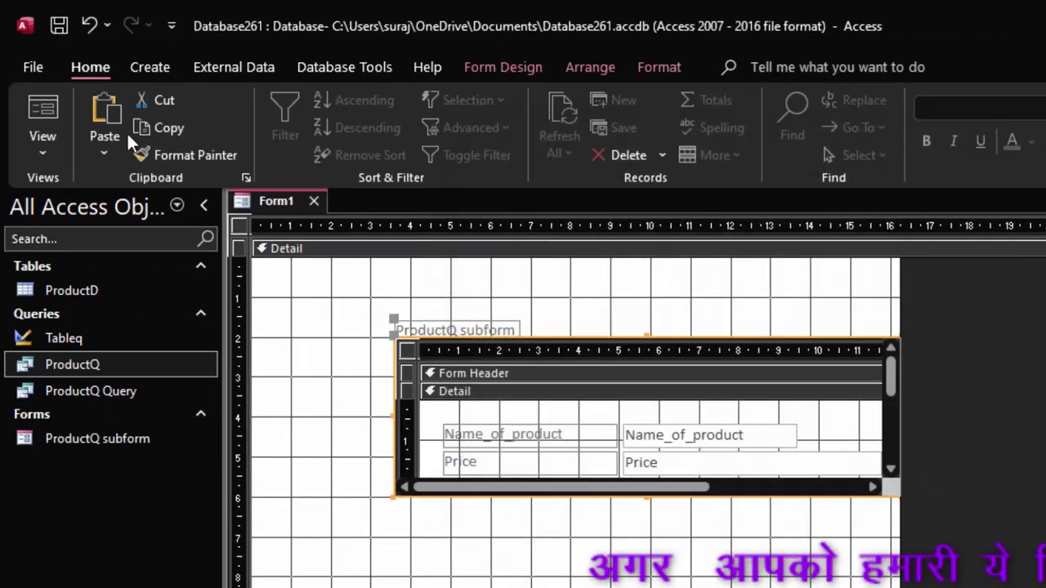
{"action": "left_click", "coordinate": [42, 114]}
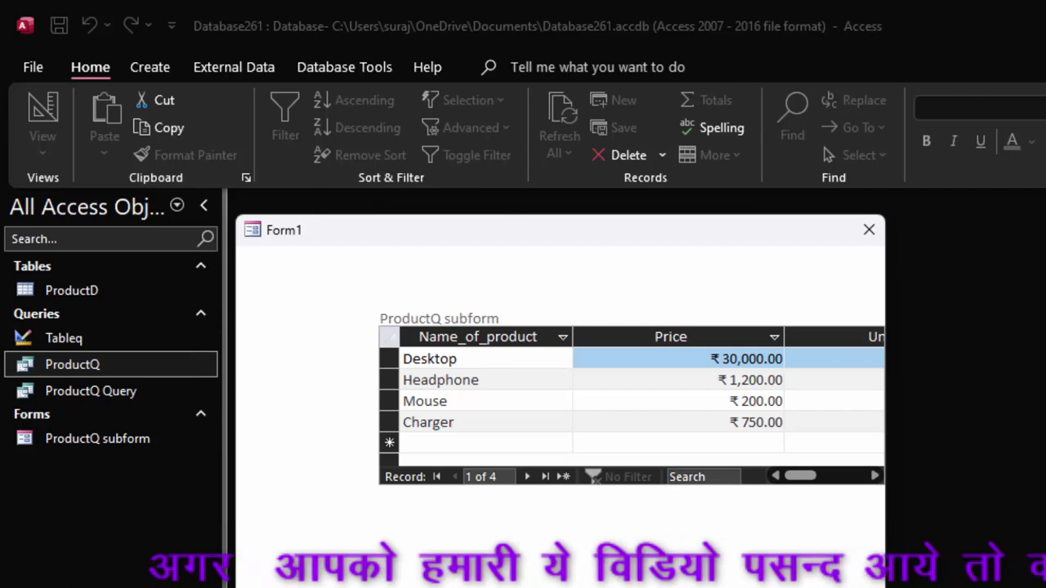
Step: Close Form1 without saving its design, then select ProductQ subform in the object list
{"action": "key", "text": "ctrl+w"}
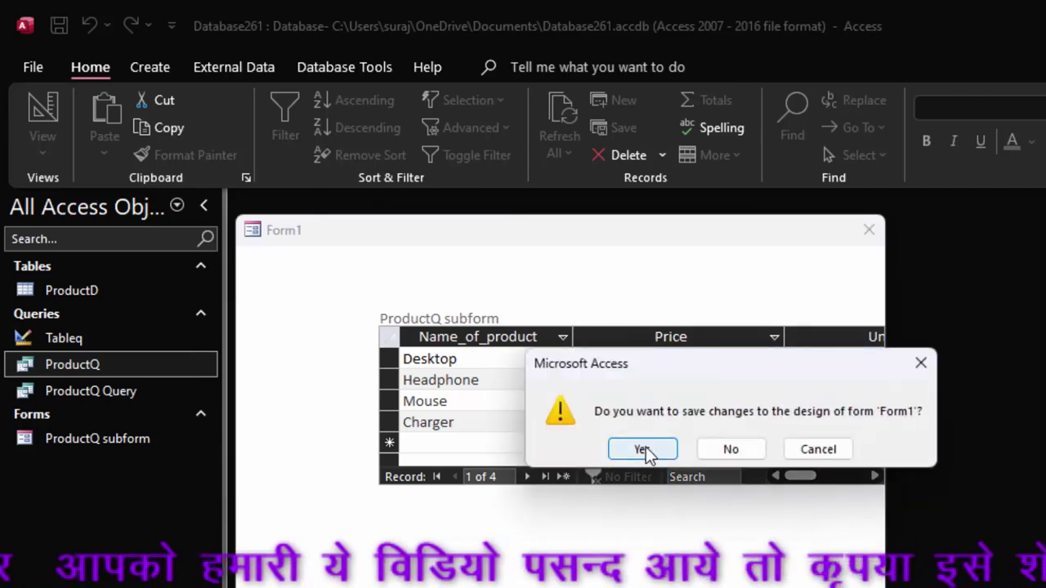
{"action": "left_click", "coordinate": [821, 448]}
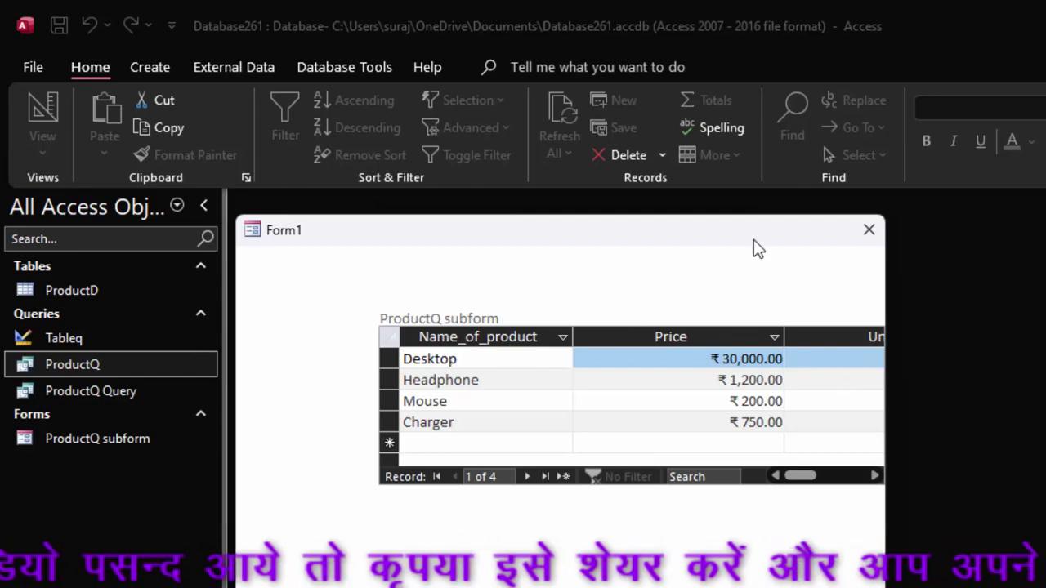
{"action": "left_click", "coordinate": [867, 233]}
{"action": "left_click", "coordinate": [712, 455]}
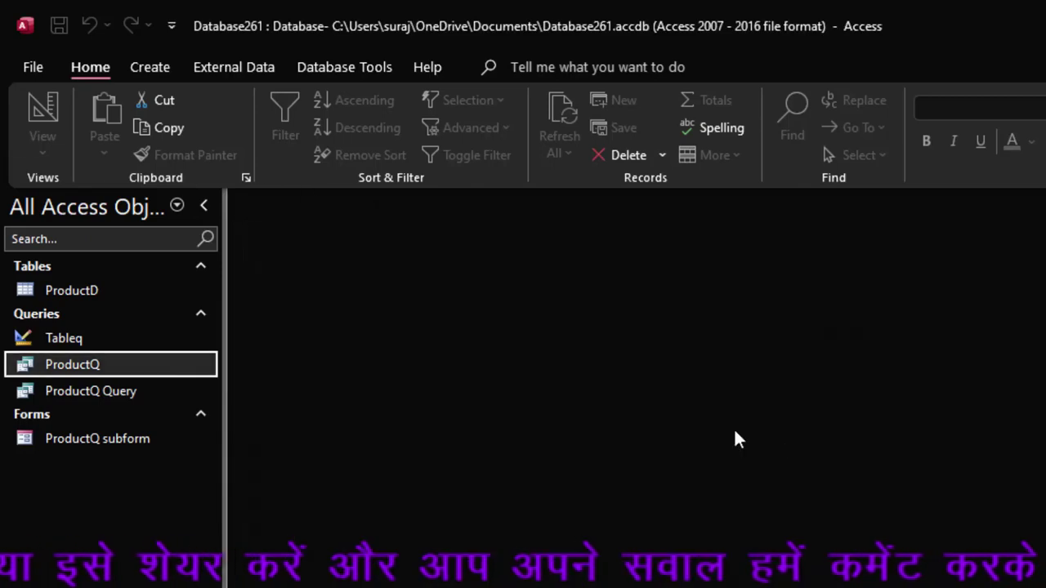
{"action": "left_click", "coordinate": [160, 446]}
Step: Open ProductQ subform in Design View and make the Detail section taller
{"action": "right_click", "coordinate": [164, 446]}
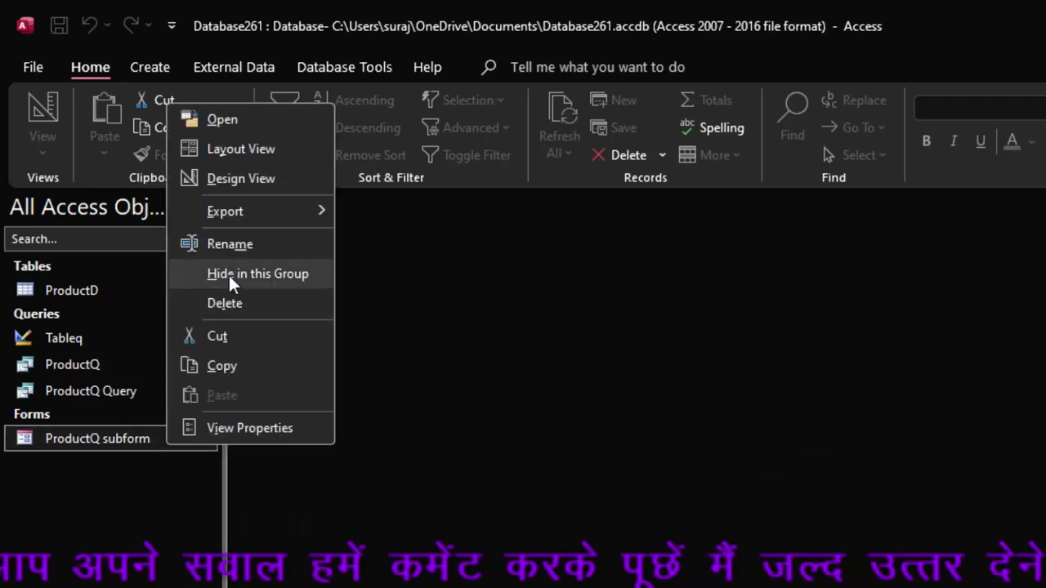
{"action": "left_click", "coordinate": [238, 178]}
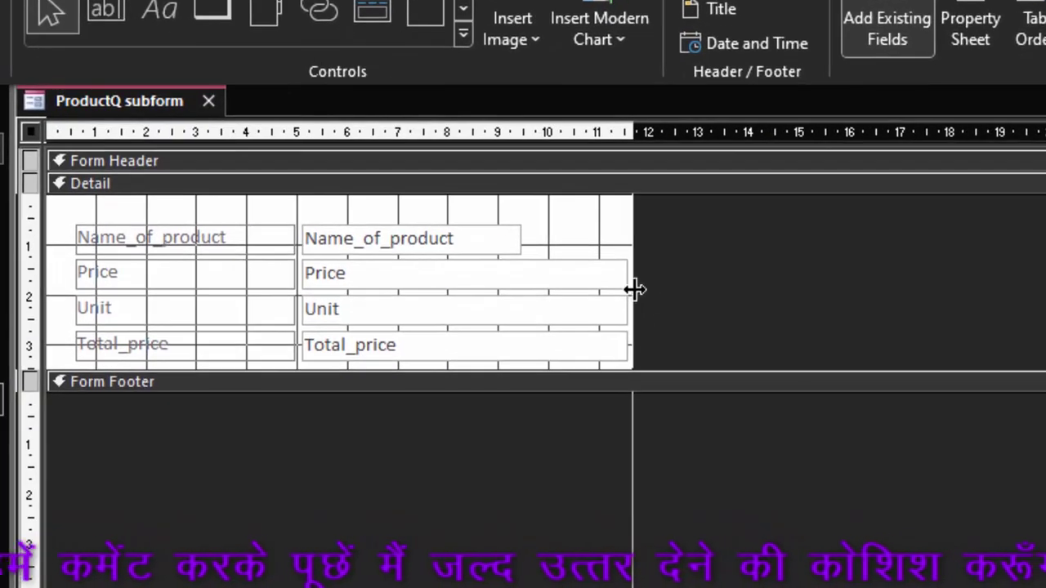
{"action": "mouse_move", "coordinate": [717, 347]}
{"action": "left_mouse_down"}
{"action": "mouse_move", "coordinate": [796, 407]}
{"action": "mouse_move", "coordinate": [734, 362]}
{"action": "left_mouse_up"}
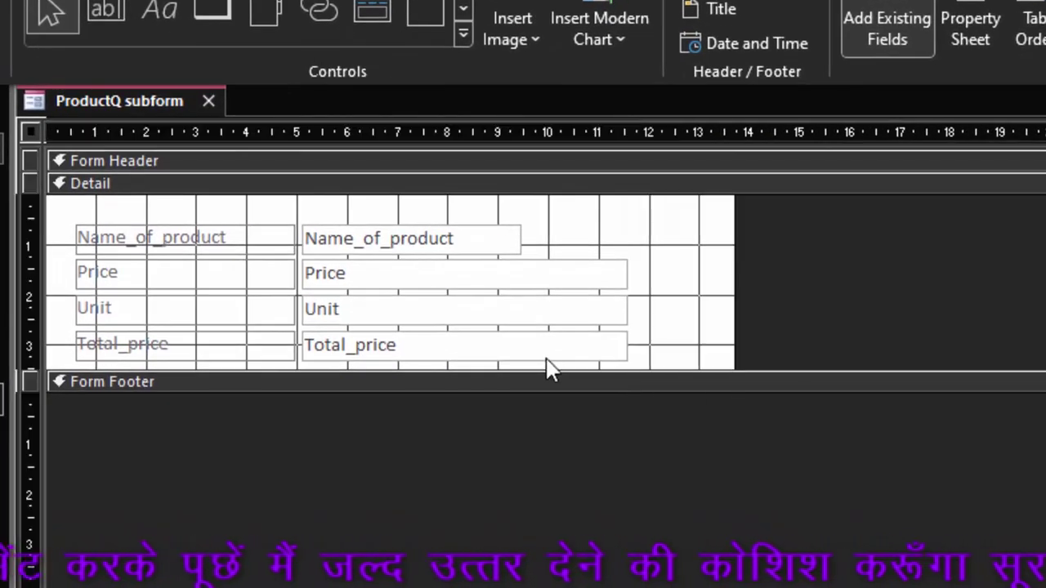
{"action": "left_click_drag", "start_coordinate": [544, 371], "coordinate": [543, 535]}
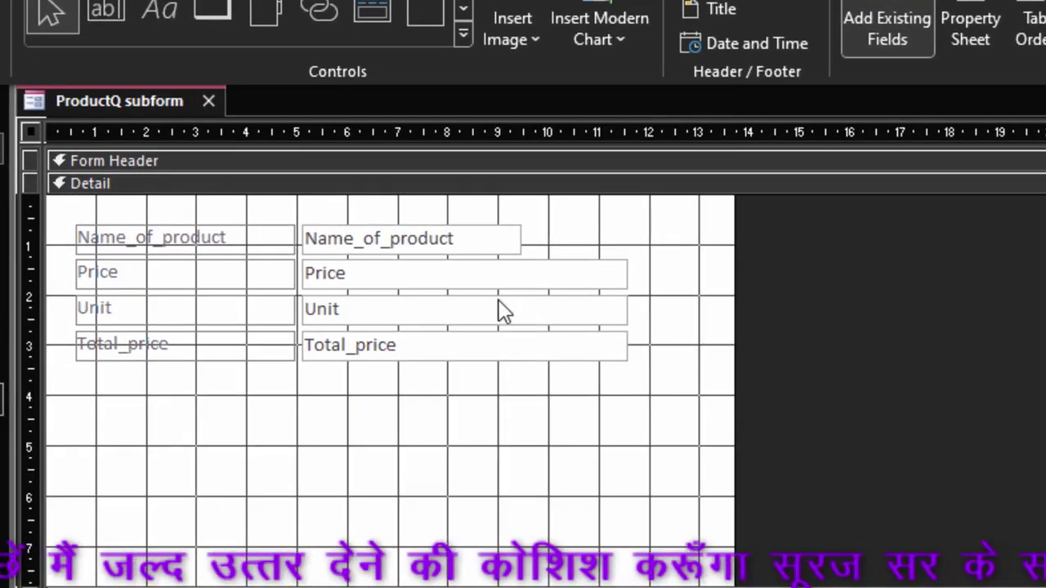
Step: Narrow the Price, Name_of_product, Unit and Total_price text boxes, then select all controls
{"action": "left_click", "coordinate": [498, 276]}
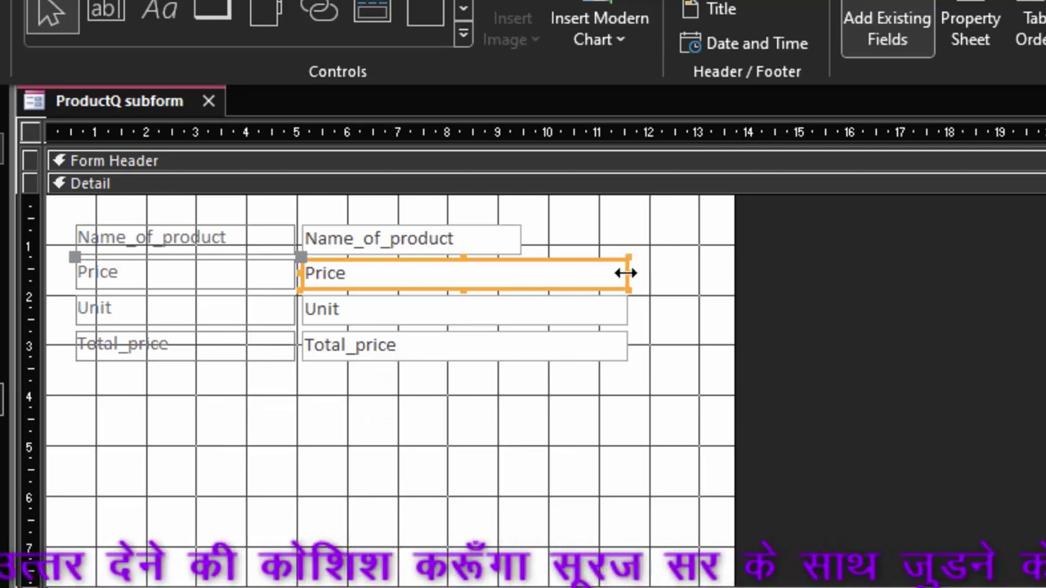
{"action": "left_click_drag", "start_coordinate": [627, 274], "coordinate": [473, 280]}
{"action": "left_click", "coordinate": [500, 243]}
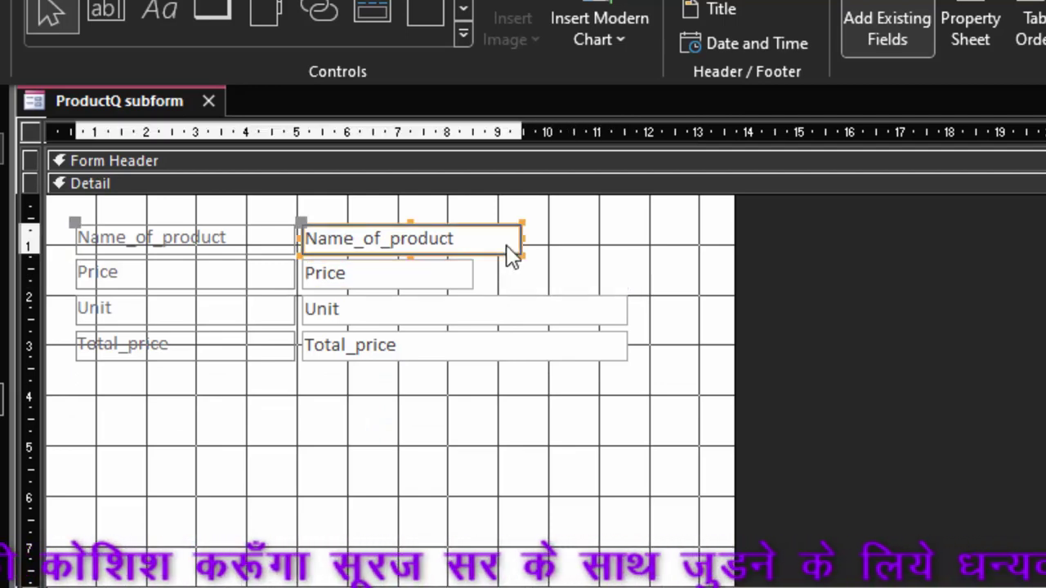
{"action": "left_click_drag", "start_coordinate": [521, 238], "coordinate": [462, 237]}
{"action": "left_click", "coordinate": [489, 309]}
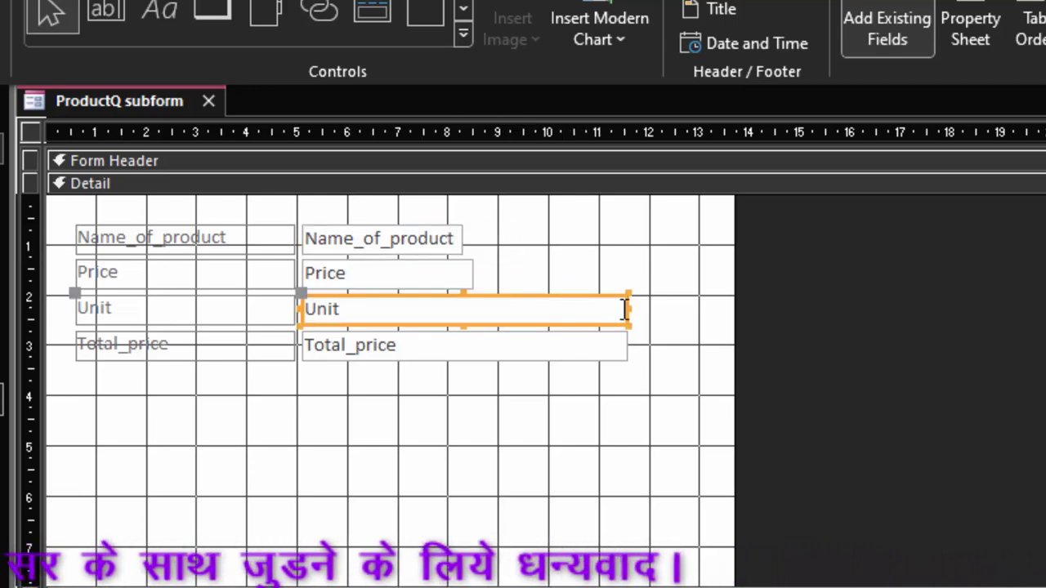
{"action": "left_click_drag", "start_coordinate": [624, 310], "coordinate": [466, 318]}
{"action": "left_click", "coordinate": [504, 355]}
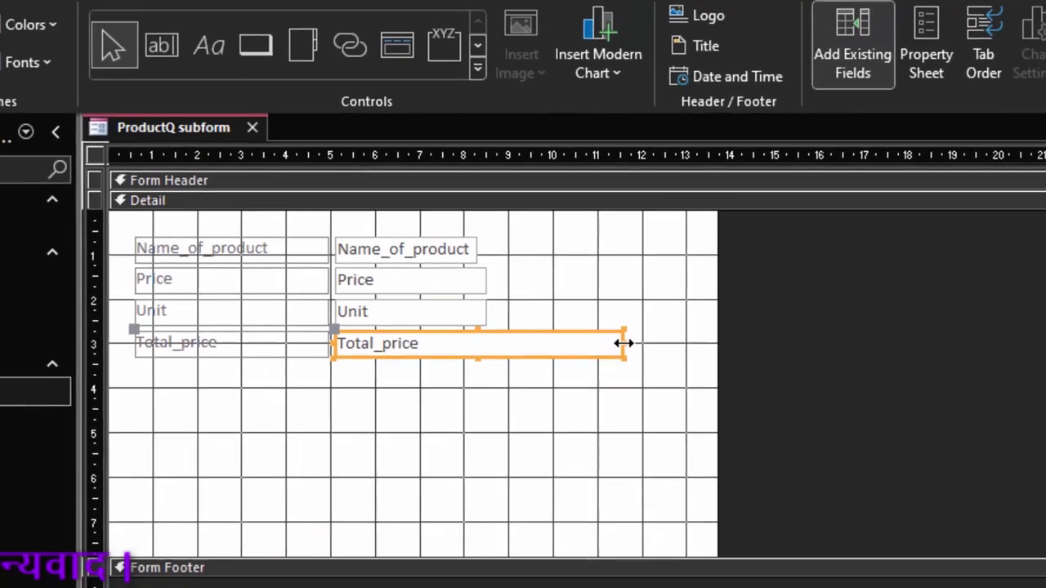
{"action": "left_click_drag", "start_coordinate": [625, 346], "coordinate": [469, 348]}
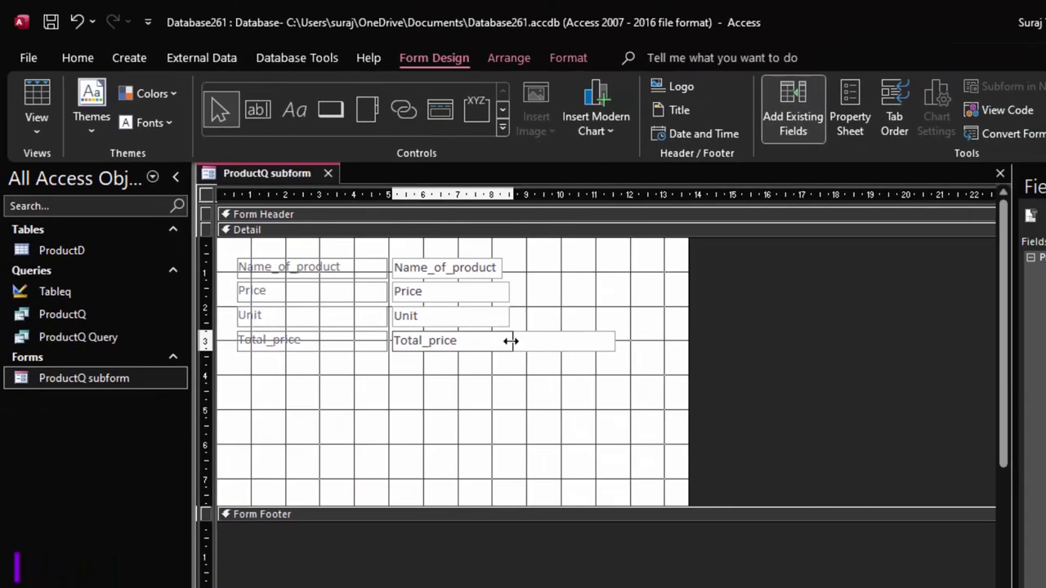
{"action": "left_click_drag", "start_coordinate": [494, 412], "coordinate": [227, 234]}
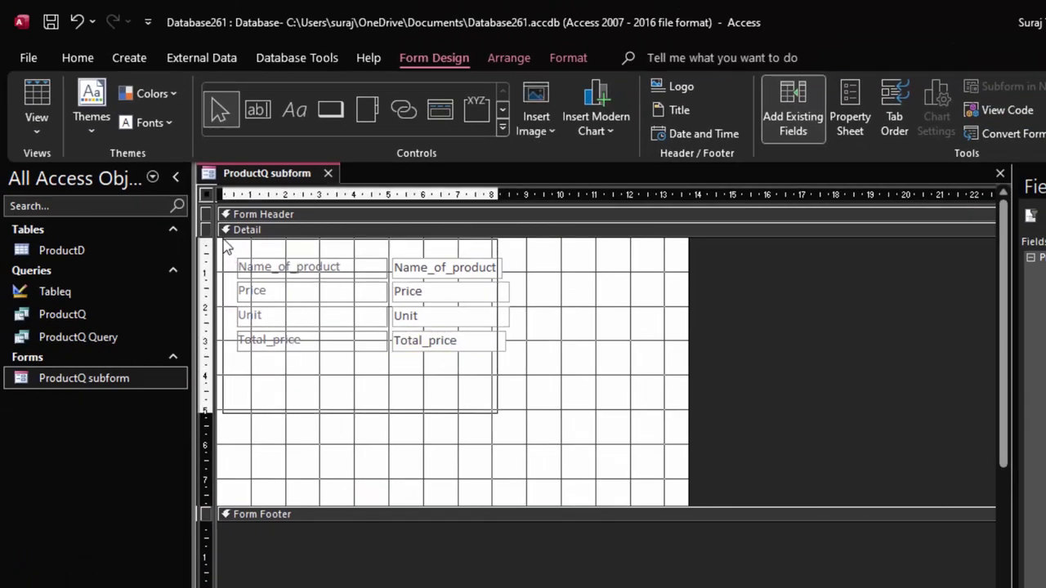
Step: Make the selected labels and text boxes bold
{"action": "left_click", "coordinate": [78, 57]}
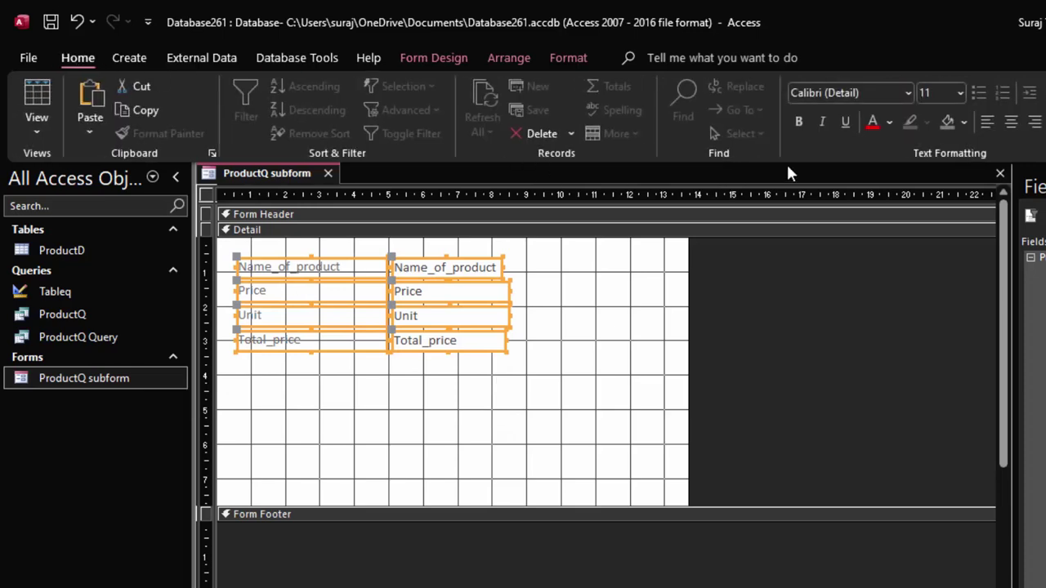
{"action": "left_click", "coordinate": [889, 123]}
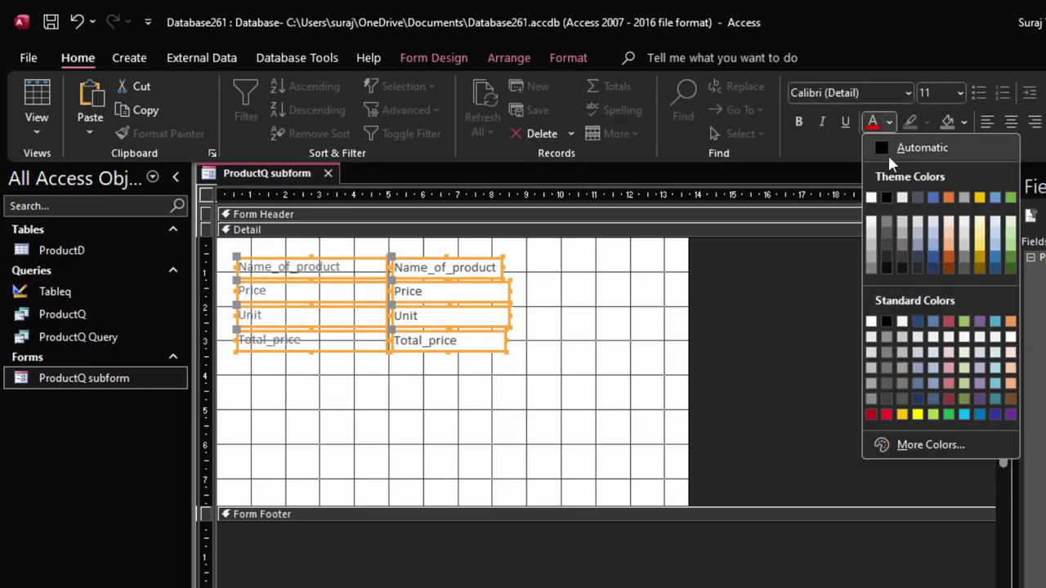
{"action": "key", "text": "Escape"}
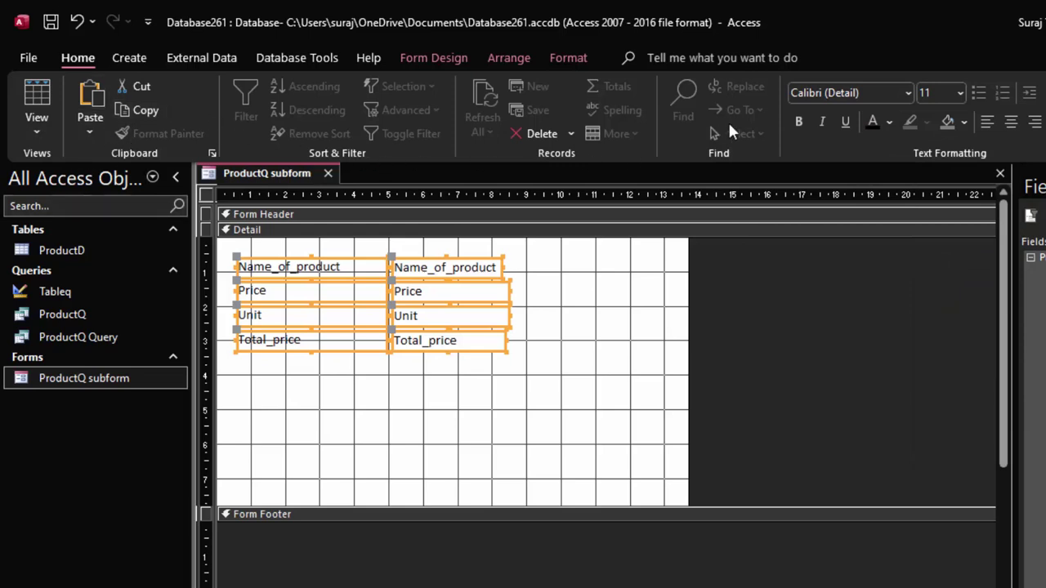
{"action": "left_click", "coordinate": [797, 121]}
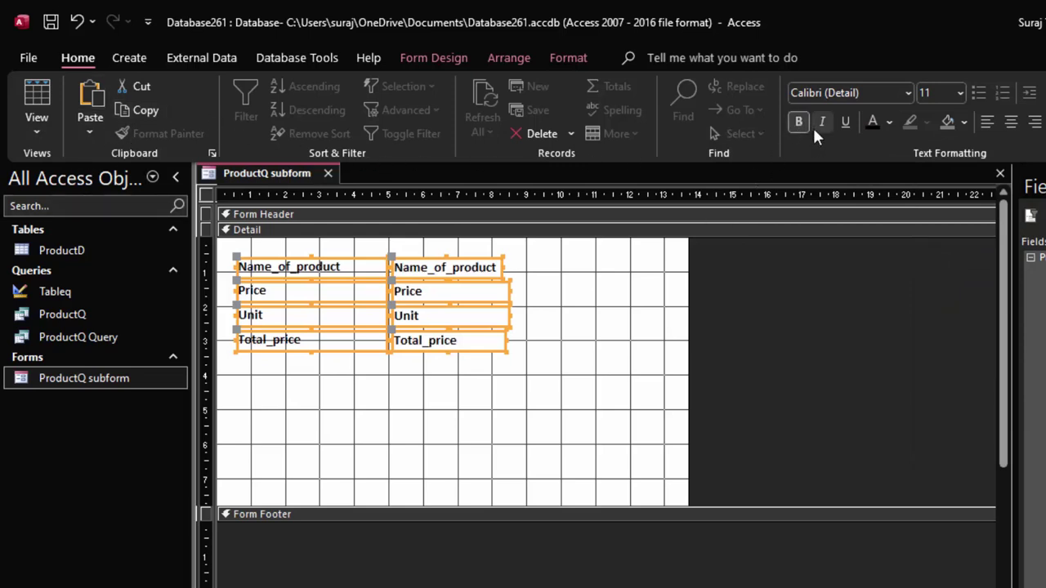
Step: Give the Detail section a light orange background and switch to Datasheet View
{"action": "left_click", "coordinate": [540, 371]}
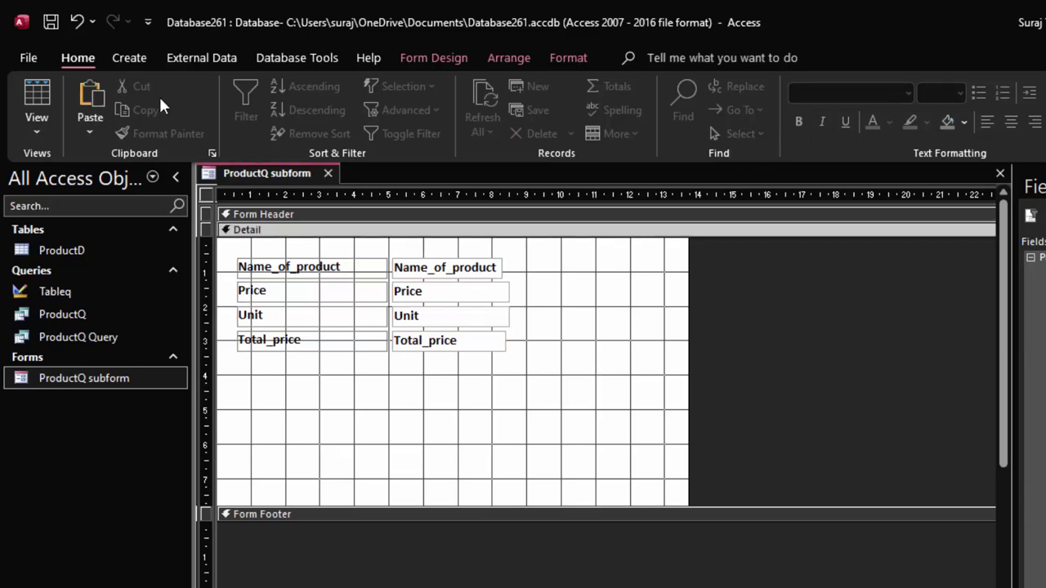
{"action": "left_click", "coordinate": [965, 121]}
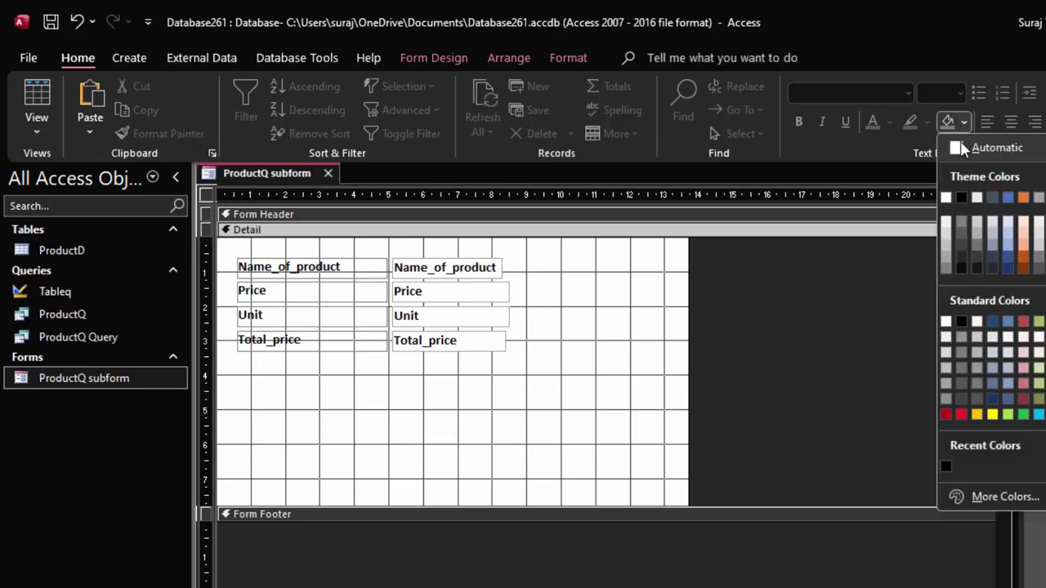
{"action": "left_click", "coordinate": [1025, 251]}
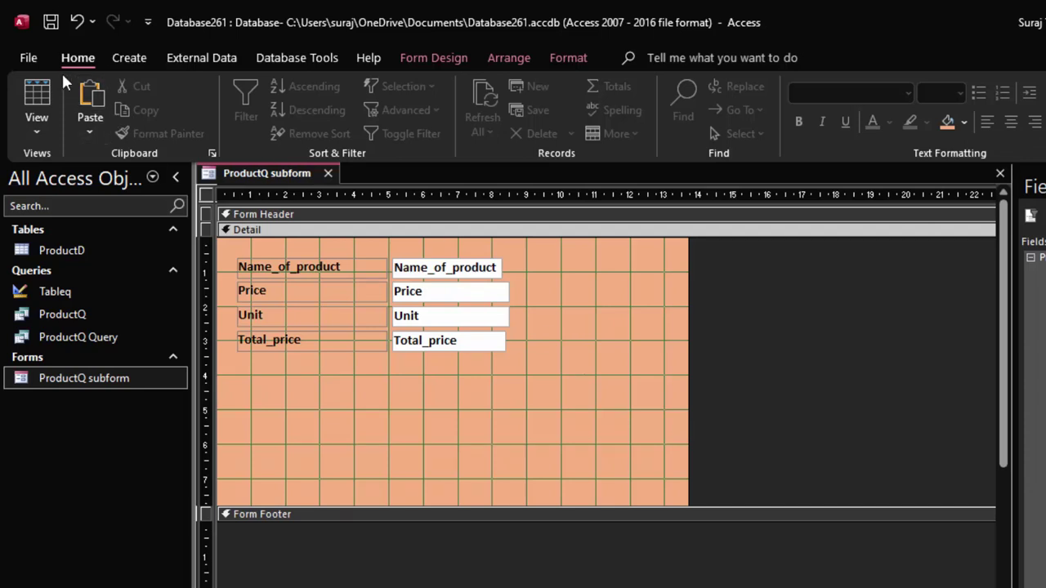
{"action": "left_click", "coordinate": [38, 91]}
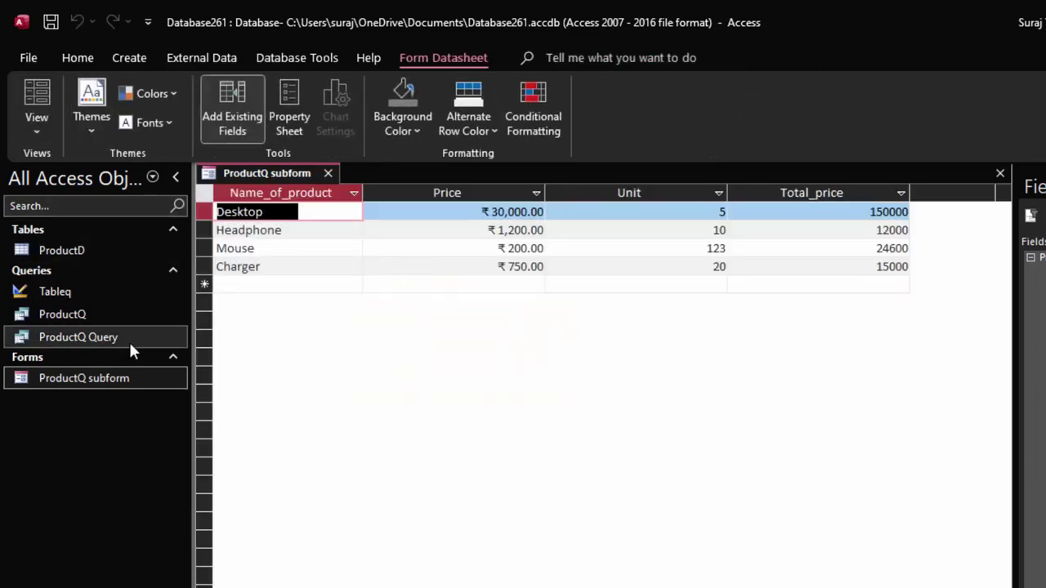
Step: Open ProductQ subform and step through the records to the last one, Charger
{"action": "double_click", "coordinate": [114, 378]}
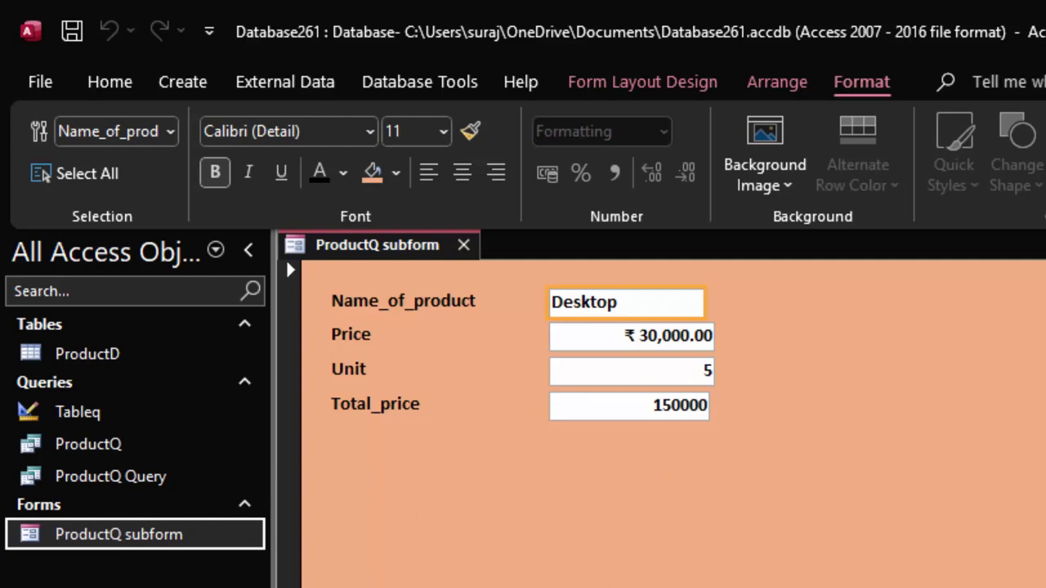
{"action": "left_click", "coordinate": [403, 301]}
{"action": "key", "text": "Page_Down"}
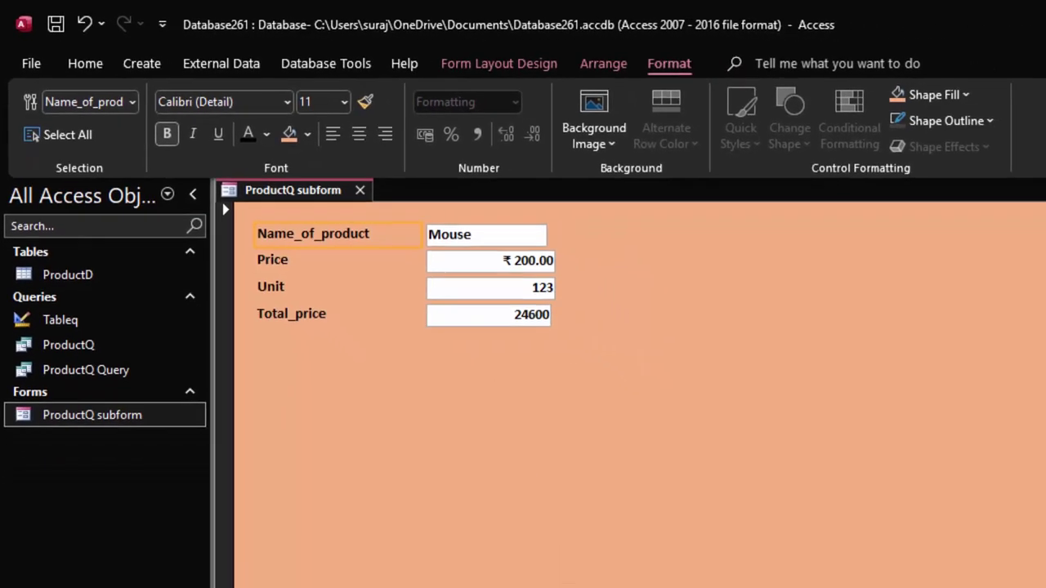
{"action": "left_click", "coordinate": [288, 559]}
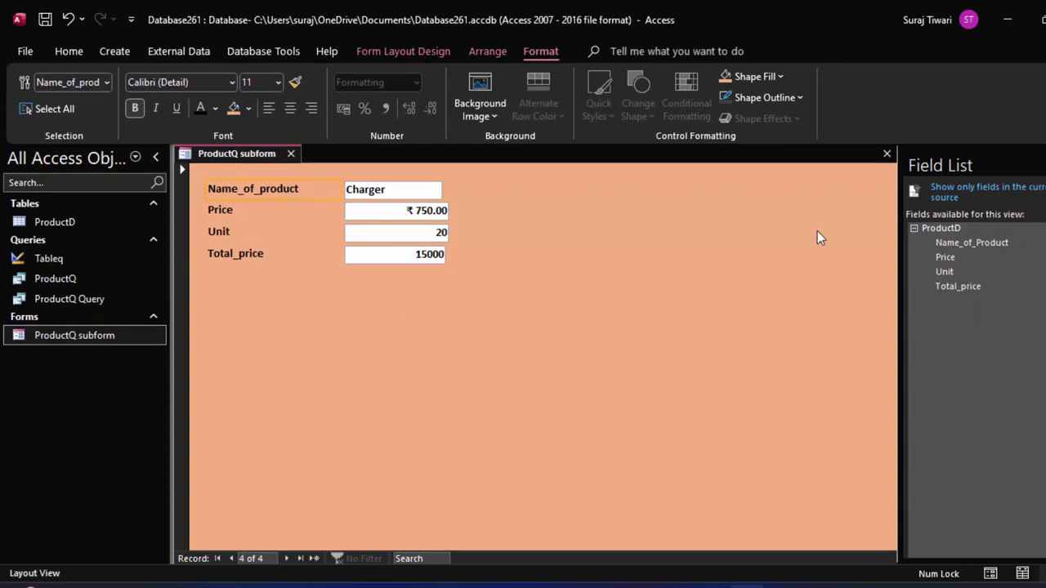
Step: Switch the subform back to Design View
{"action": "left_click", "coordinate": [70, 51]}
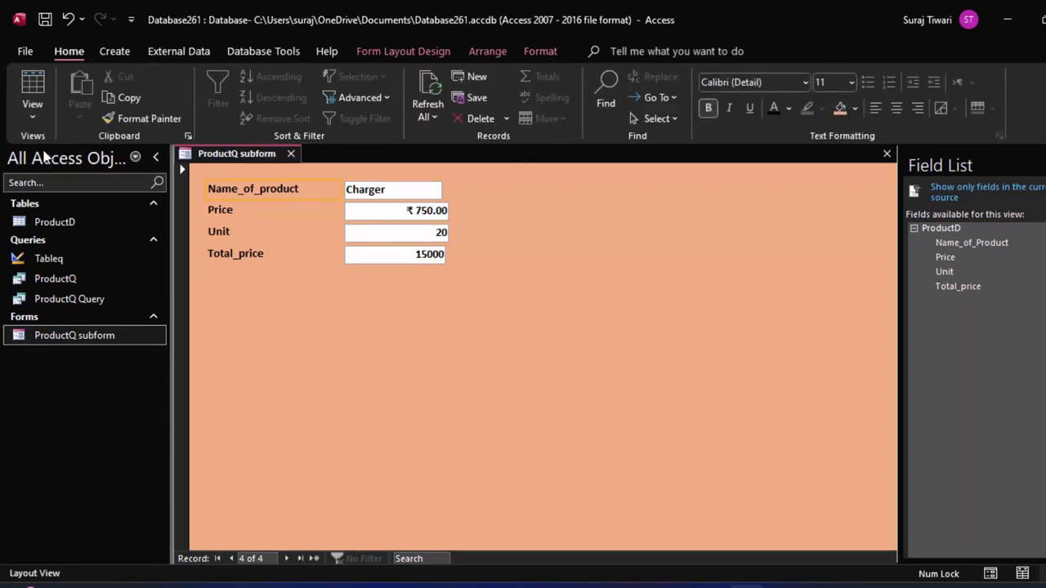
{"action": "left_click", "coordinate": [32, 111]}
{"action": "left_click", "coordinate": [73, 251]}
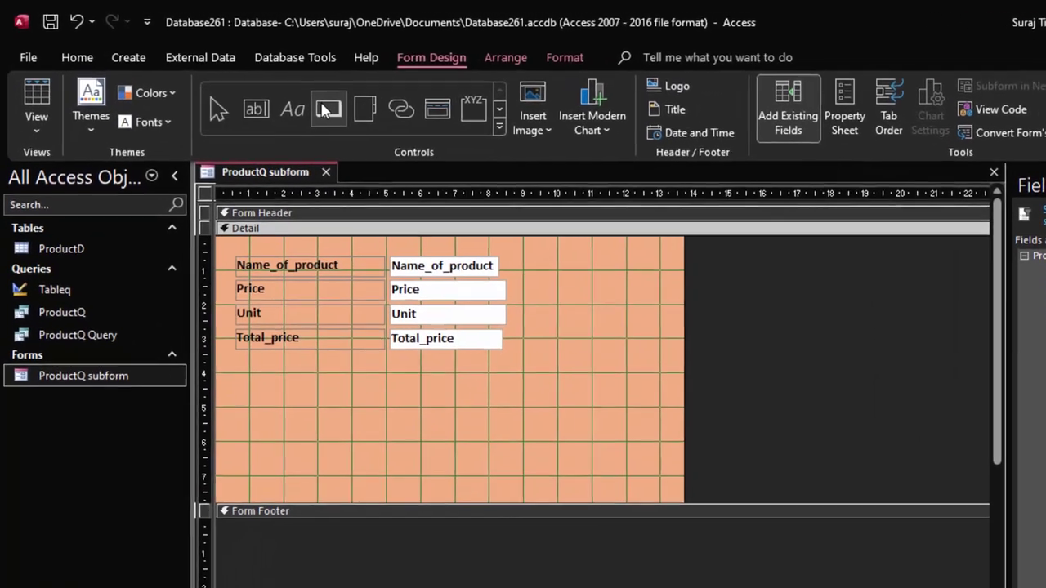
Step: Add a 'Print Record' text command button below Total_price using Record Operations > Print Record, then widen it
{"action": "left_click", "coordinate": [327, 110]}
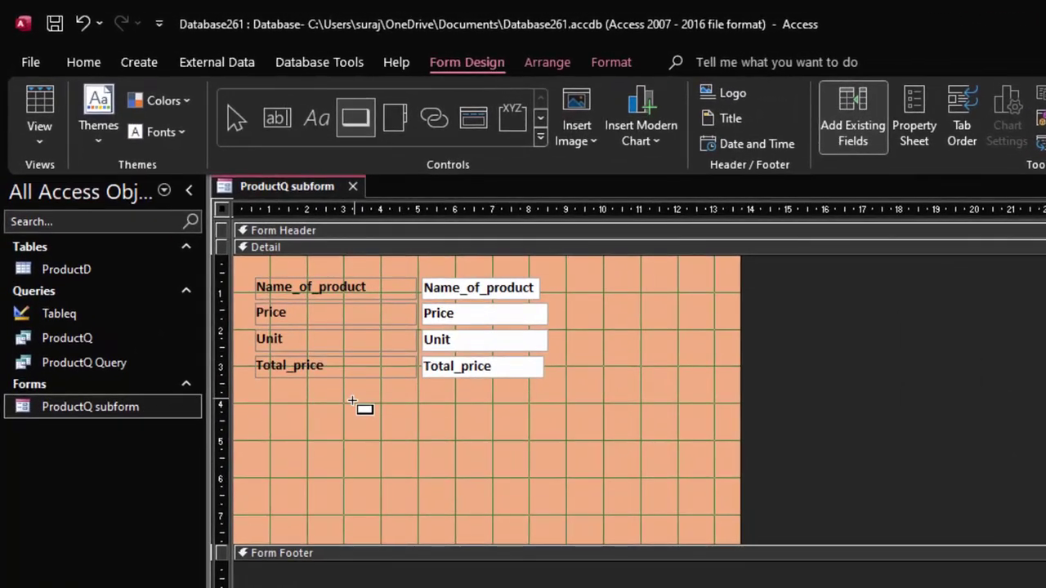
{"action": "left_click_drag", "start_coordinate": [352, 401], "coordinate": [495, 442]}
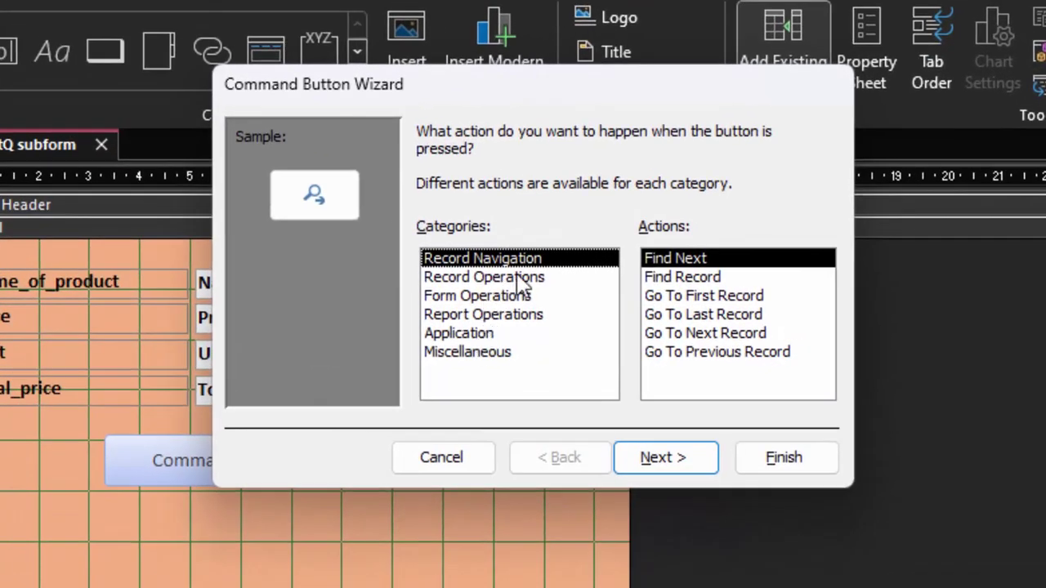
{"action": "left_click", "coordinate": [521, 279]}
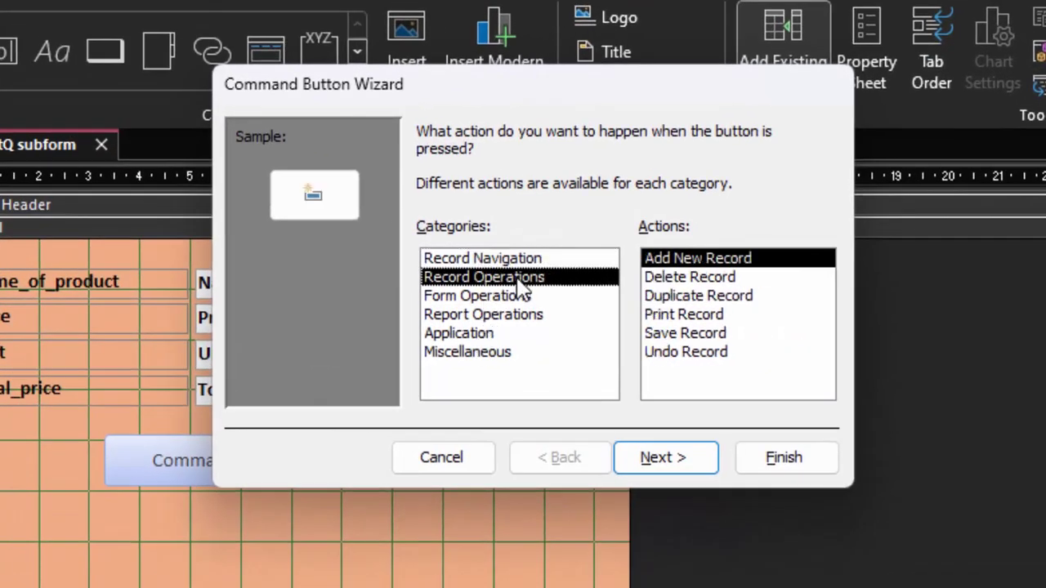
{"action": "left_click", "coordinate": [696, 317]}
{"action": "left_click", "coordinate": [664, 469]}
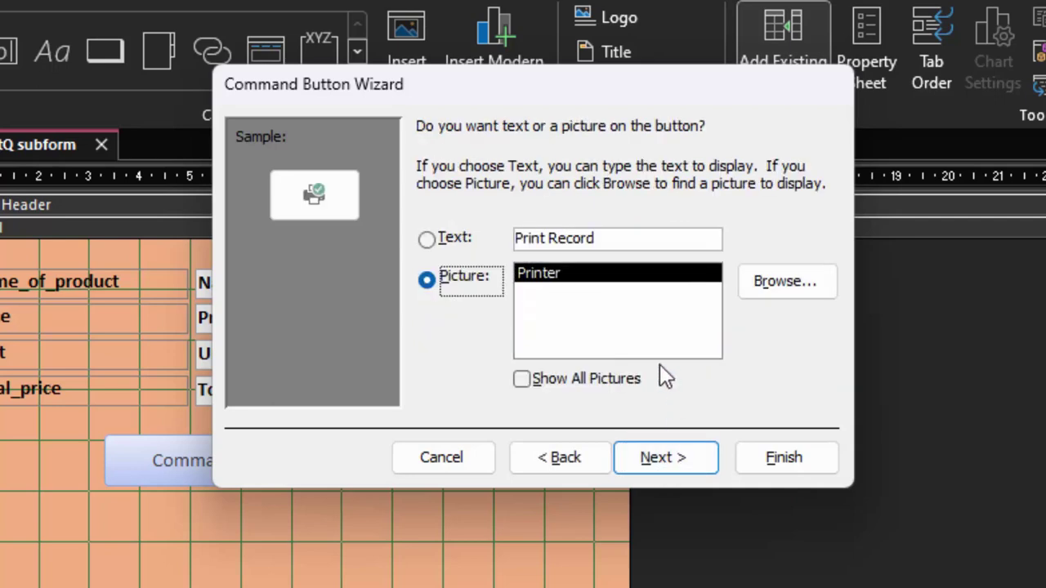
{"action": "left_click", "coordinate": [426, 240]}
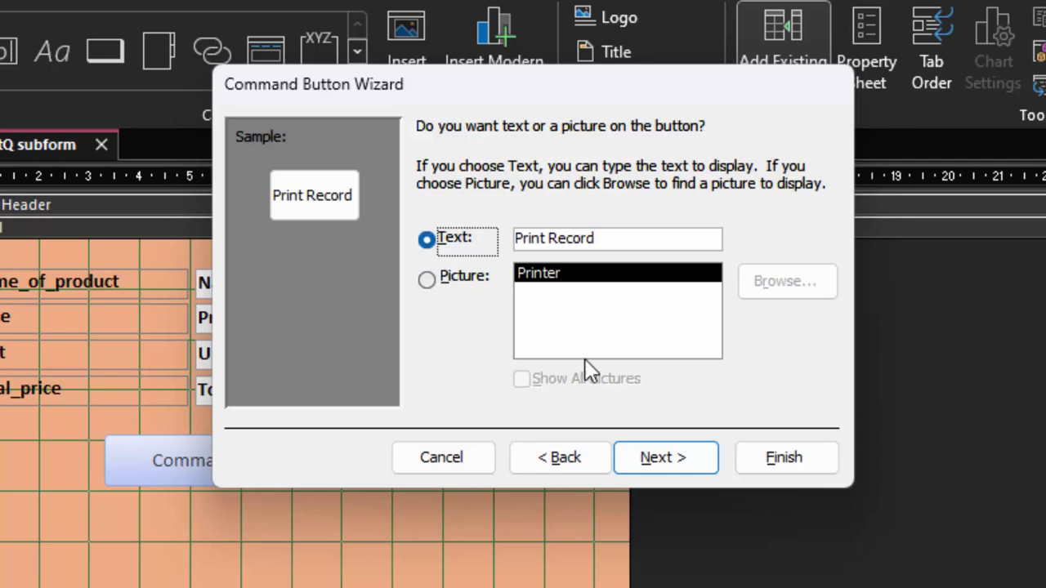
{"action": "left_click", "coordinate": [667, 458]}
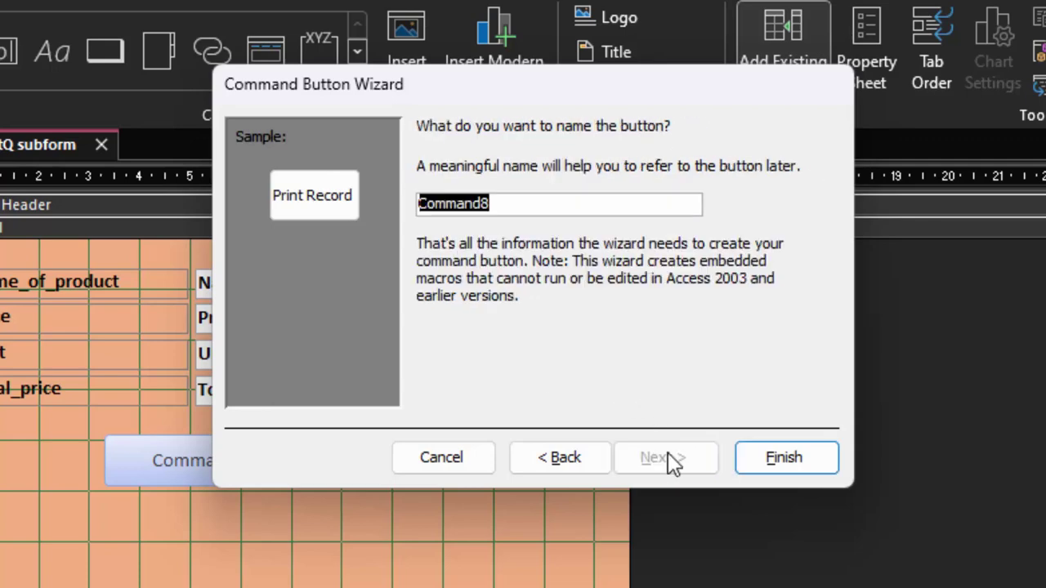
{"action": "left_click", "coordinate": [832, 471]}
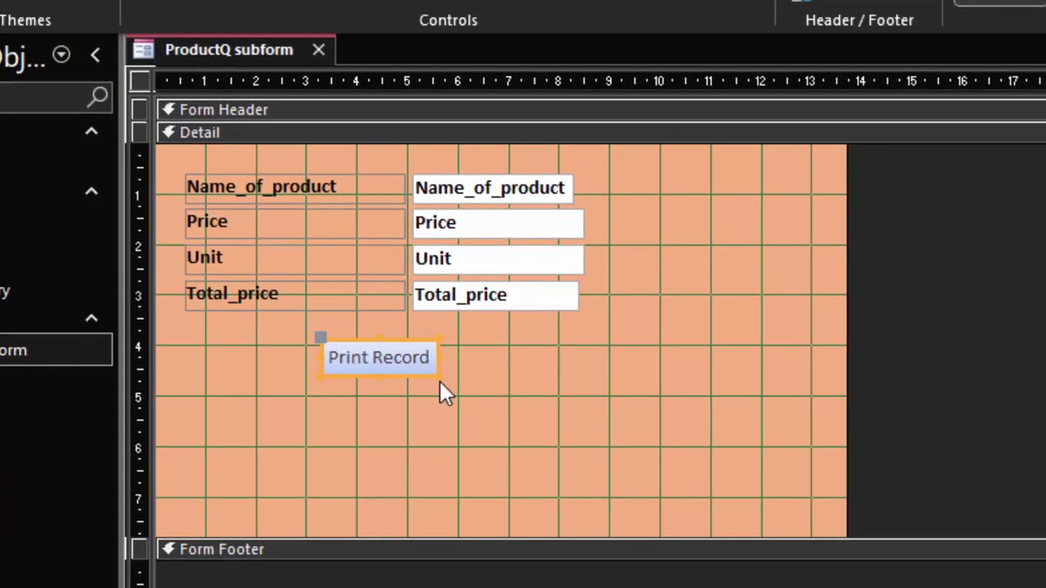
{"action": "left_click", "coordinate": [445, 376]}
{"action": "left_click_drag", "start_coordinate": [449, 379], "coordinate": [491, 384]}
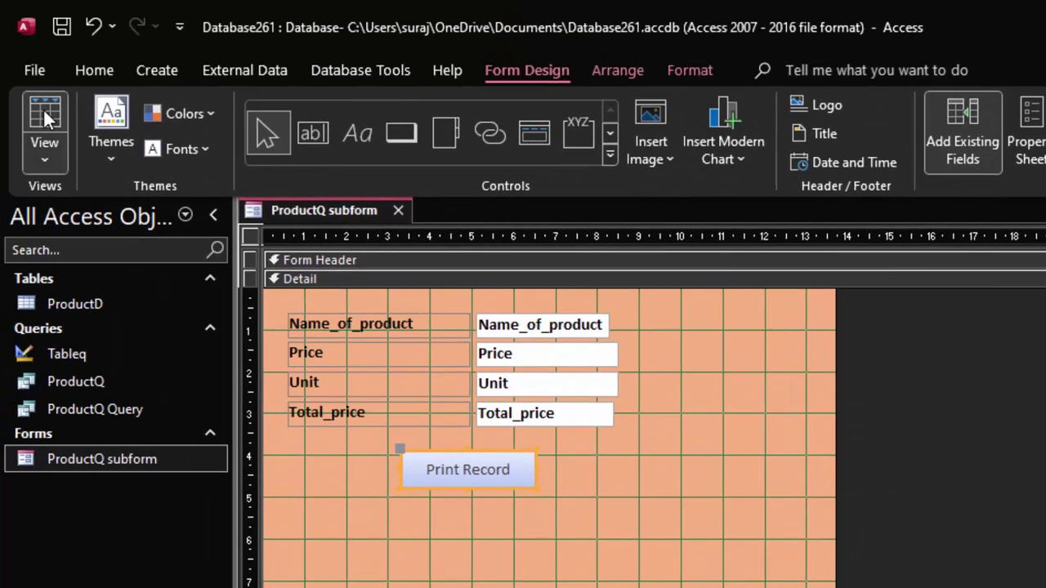
Step: Show the subform as a datasheet, then open ProductQ subform in Layout View
{"action": "left_click", "coordinate": [44, 112]}
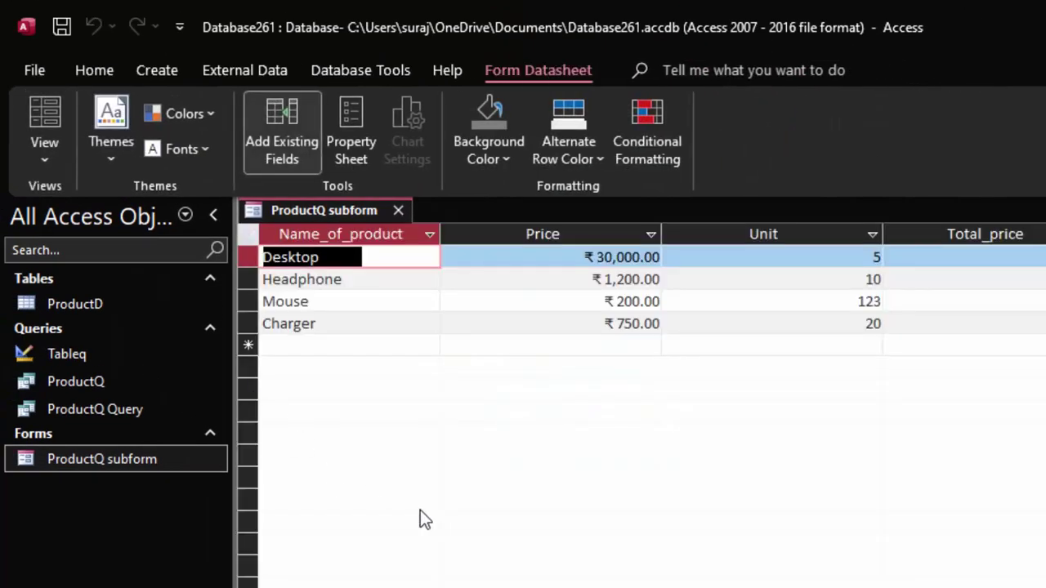
{"action": "right_click", "coordinate": [166, 456]}
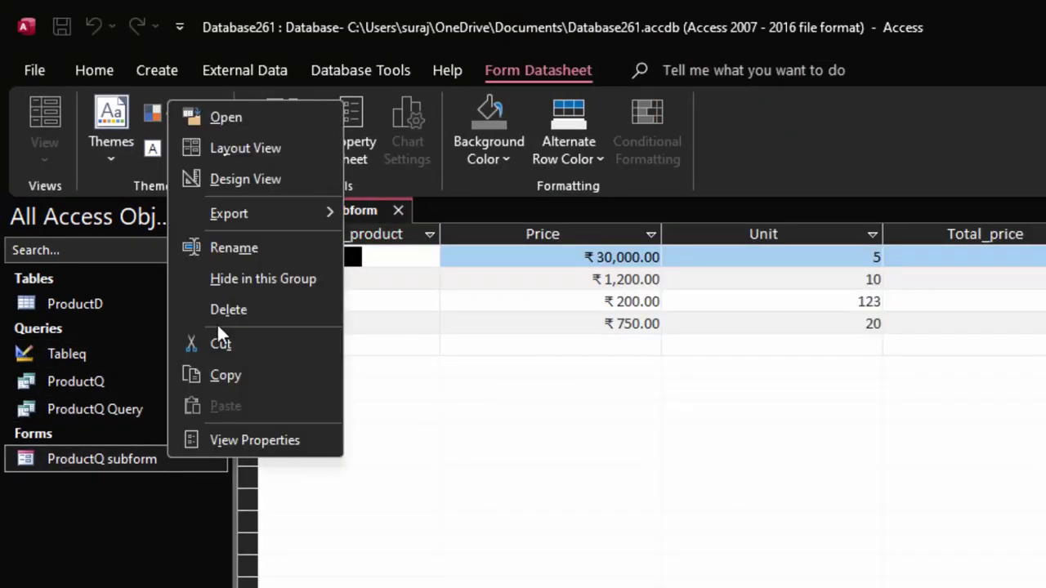
{"action": "left_click", "coordinate": [253, 149]}
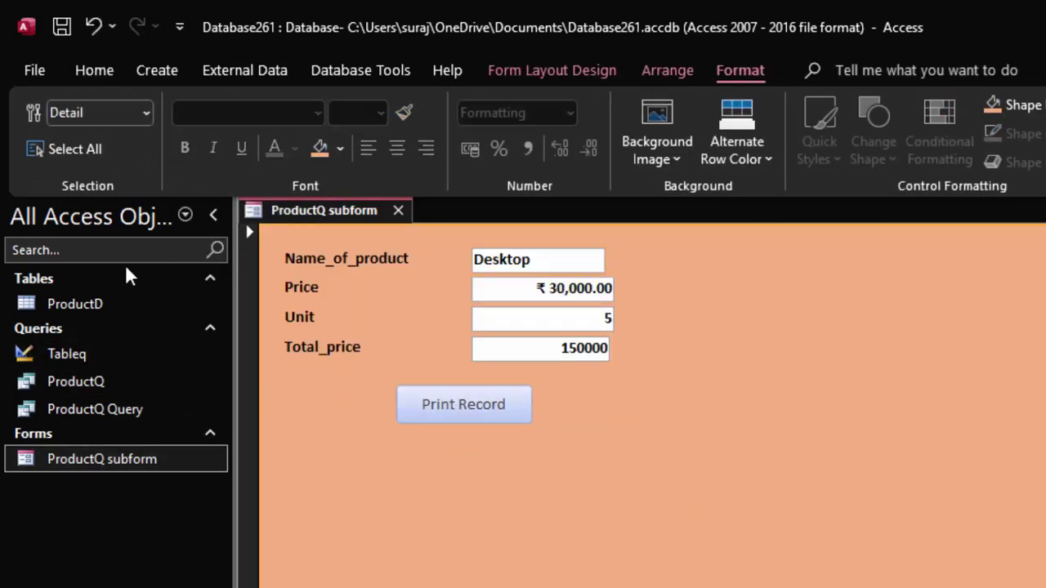
Step: Switch to Form View, test Print Record on the Desktop record, and cancel the Print dialog
{"action": "left_click", "coordinate": [89, 82]}
{"action": "left_click", "coordinate": [58, 155]}
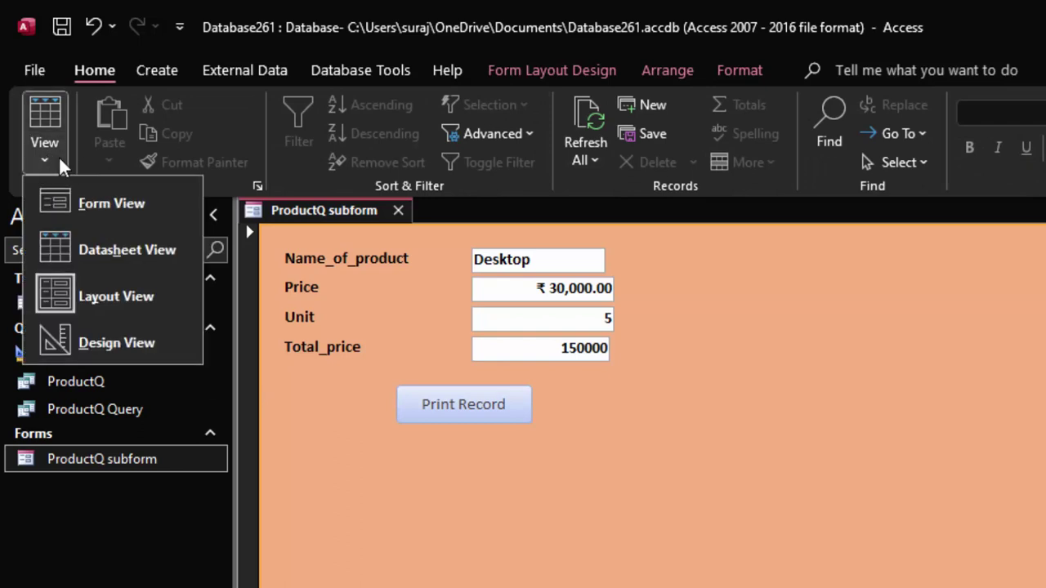
{"action": "left_click", "coordinate": [111, 204]}
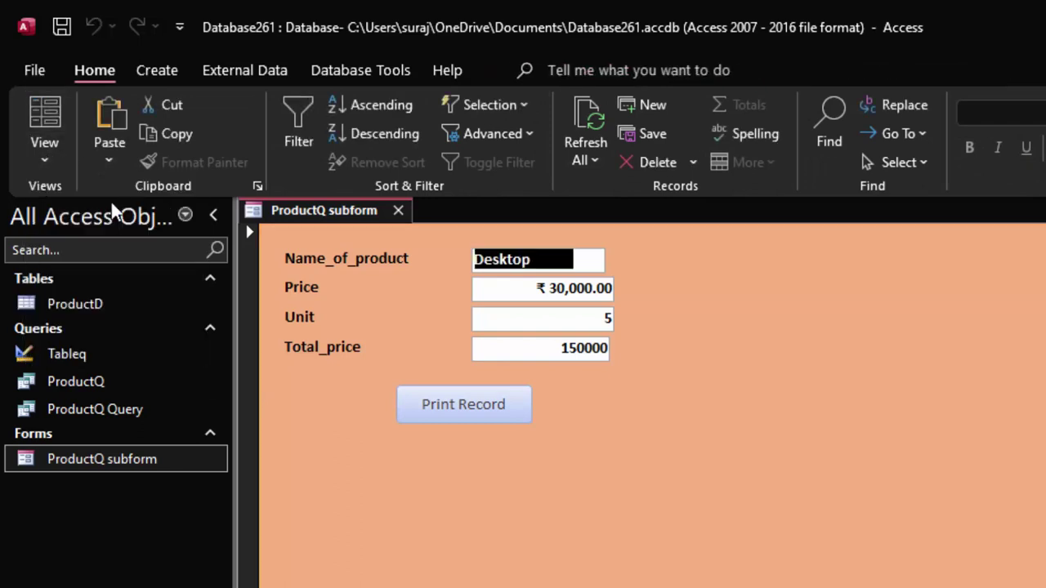
{"action": "left_click", "coordinate": [458, 404]}
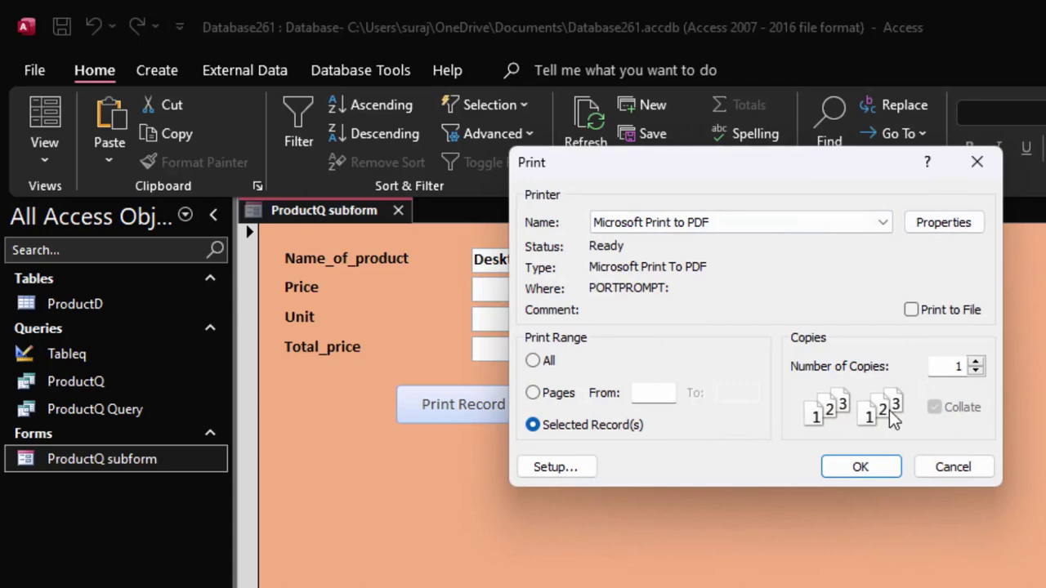
{"action": "left_click", "coordinate": [963, 465]}
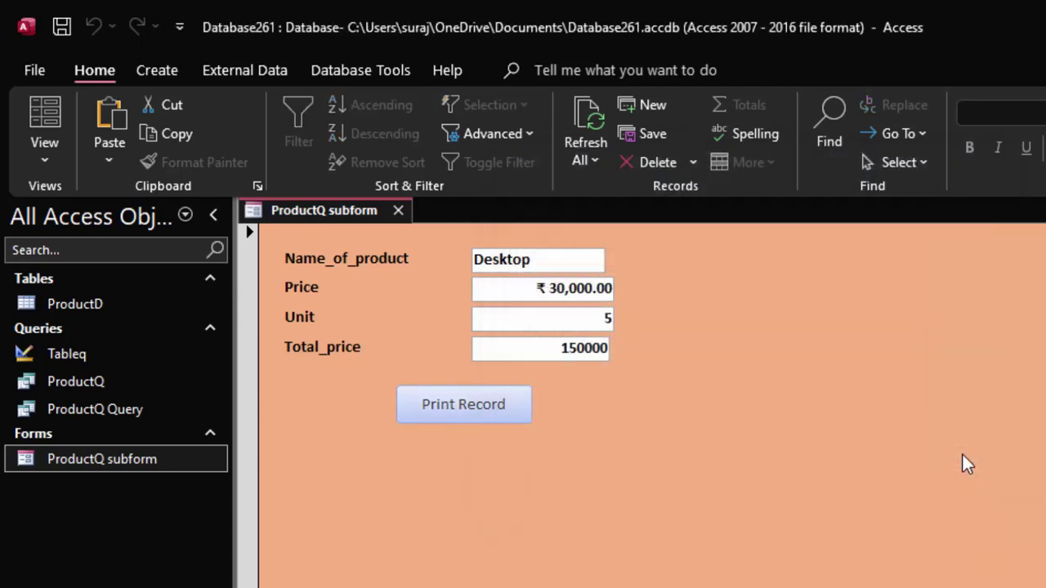